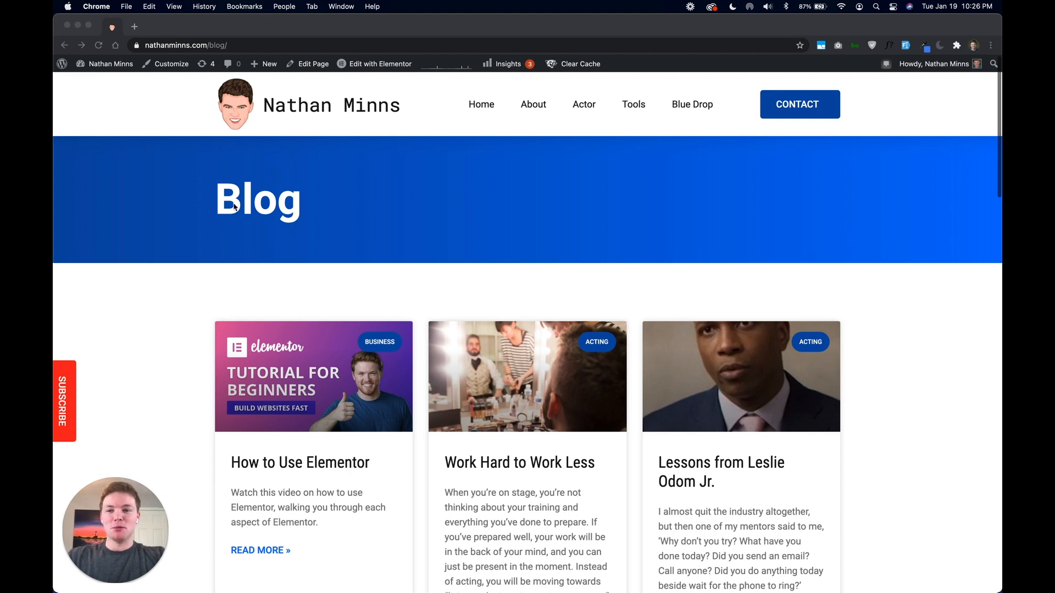
Open the "Work Hard to Work Less" blog post and go from it to the Acting category archive.
scroll(488, 243, down, 5)
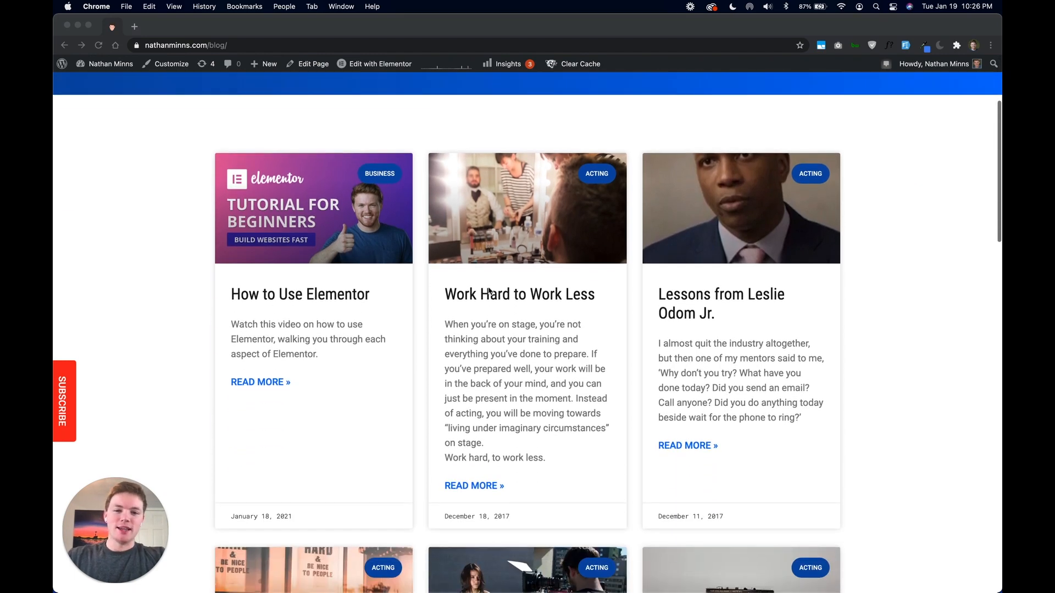
click(496, 300)
click(495, 300)
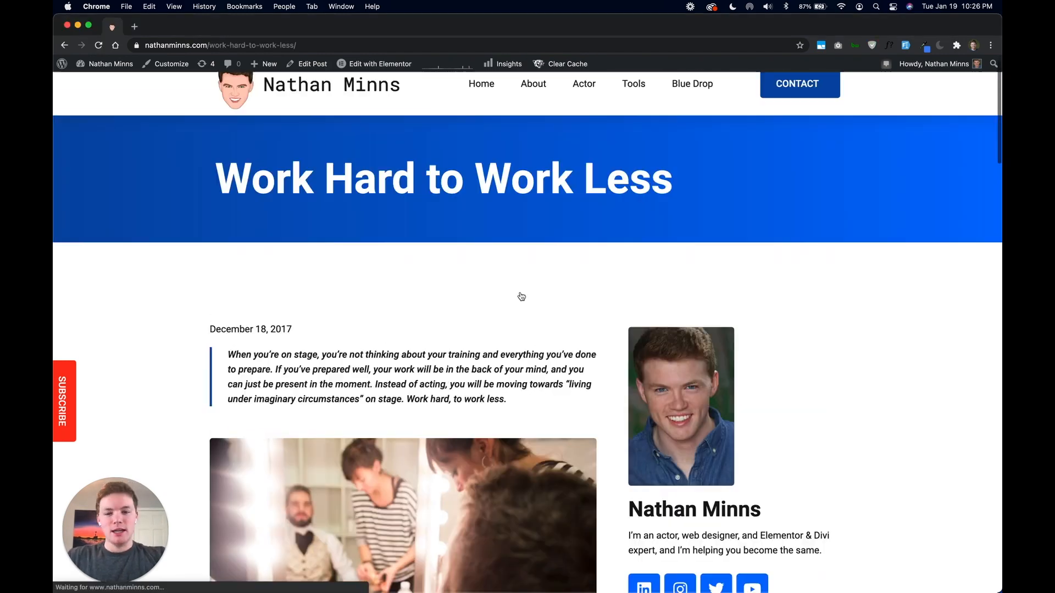
scroll(520, 297, down, 10)
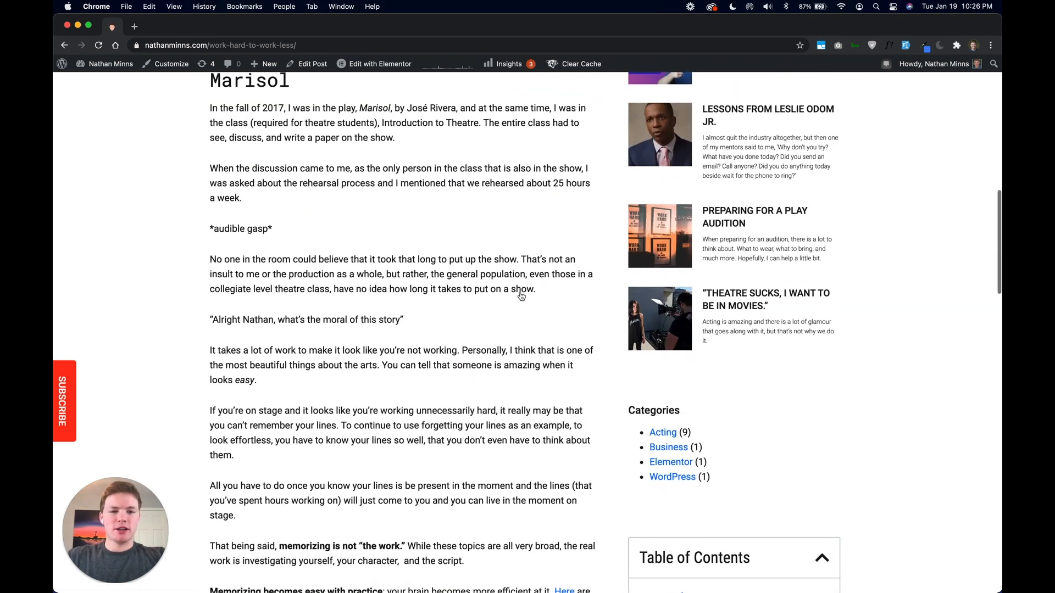
scroll(520, 297, down, 1)
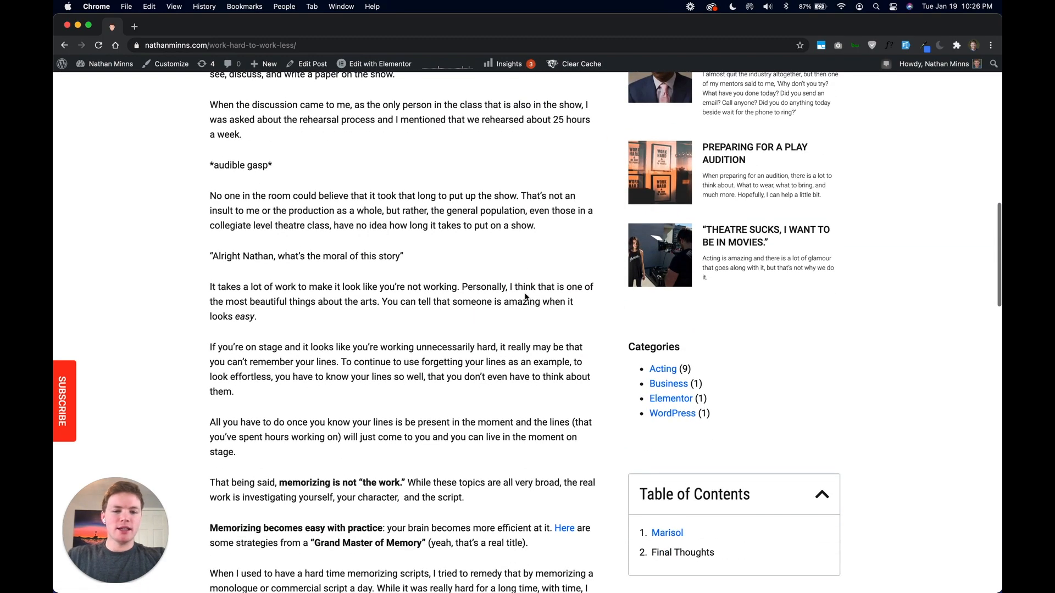
click(670, 375)
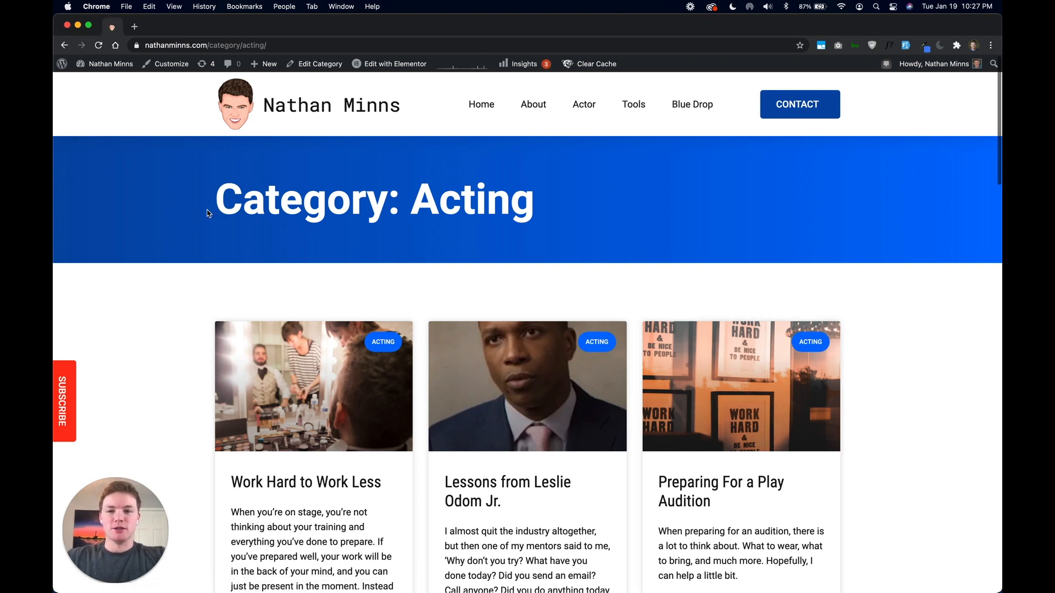
Examine the Acting category archive's title banner and the grid of post cards beneath it.
drag(220, 198, 494, 197)
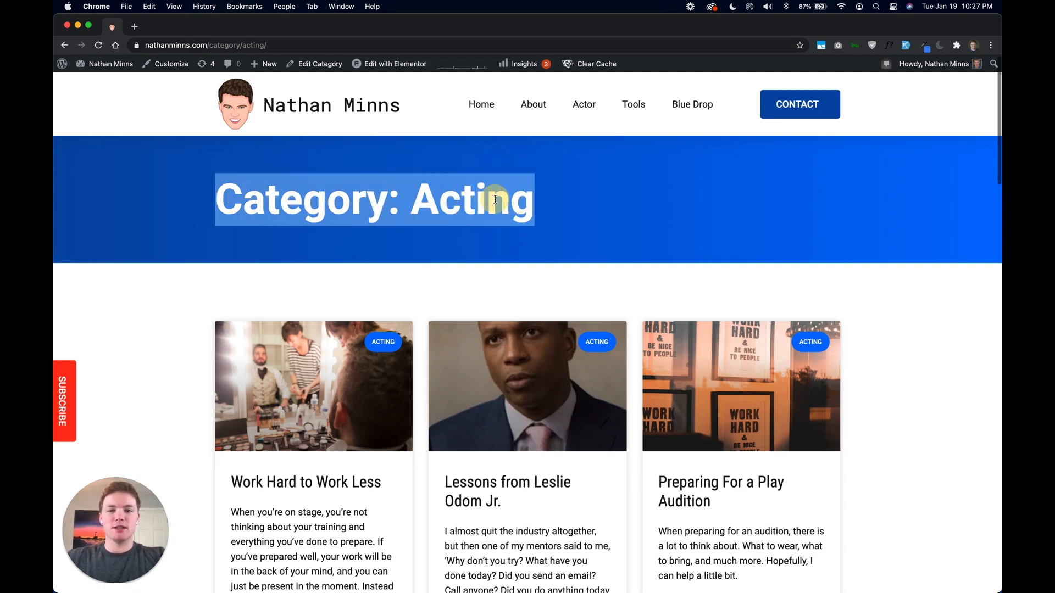
click(429, 201)
drag(409, 201, 546, 205)
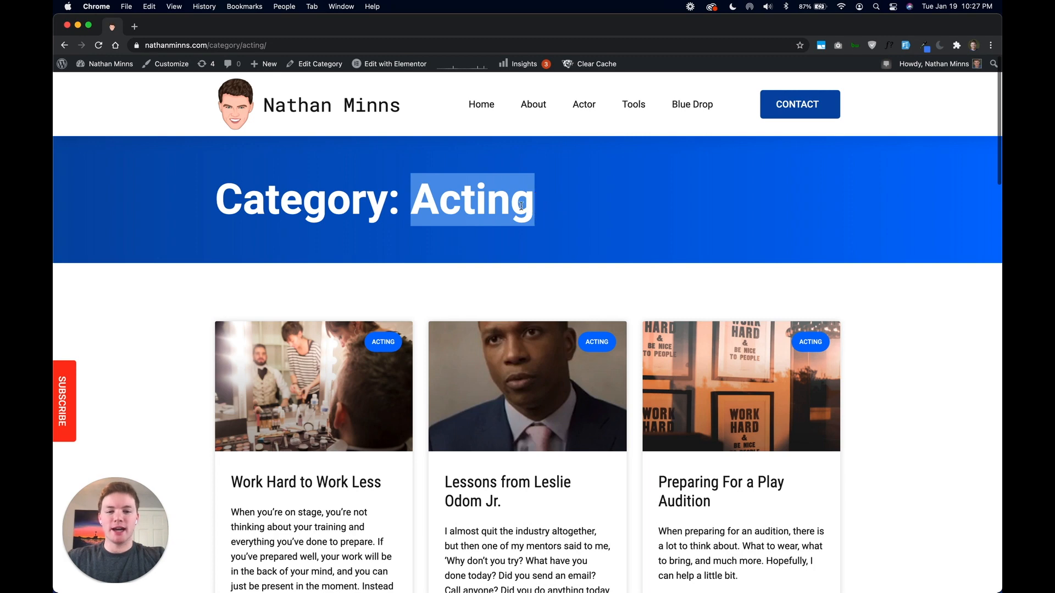
click(424, 198)
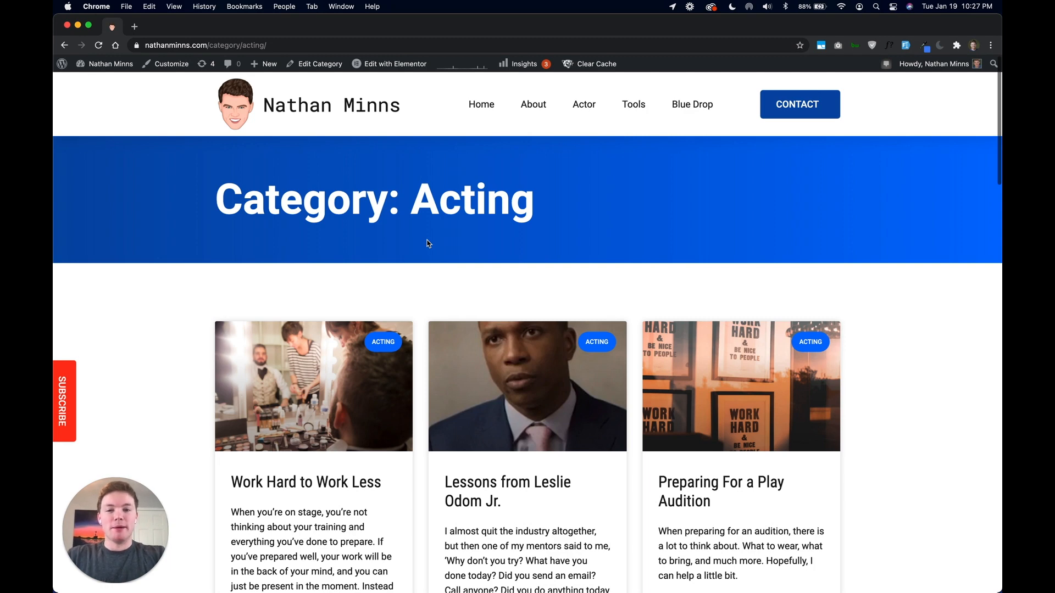
drag(210, 193, 770, 200)
click(403, 194)
click(701, 205)
scroll(722, 274, down, 3)
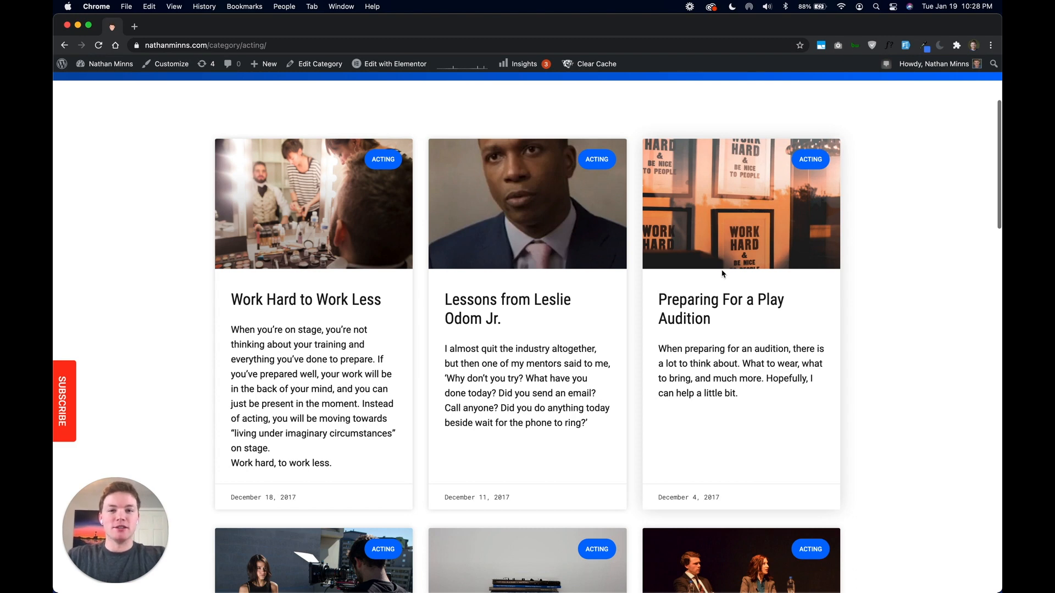
scroll(722, 273, up, 3)
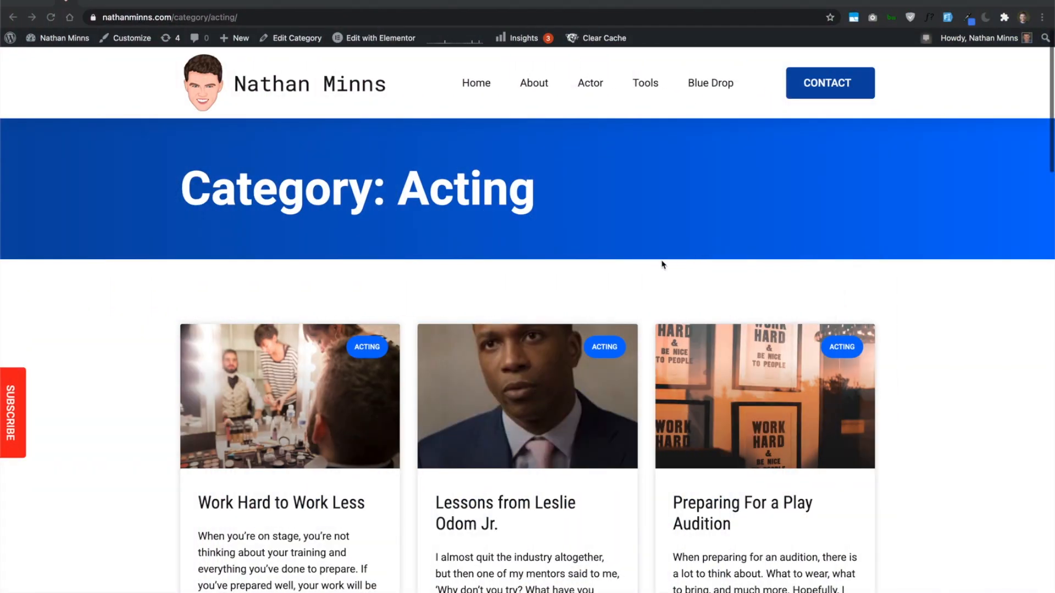
scroll(654, 267, down, 3)
scroll(654, 267, up, 3)
Go to the site's WordPress dashboard and open the Theme Builder template list.
click(59, 41)
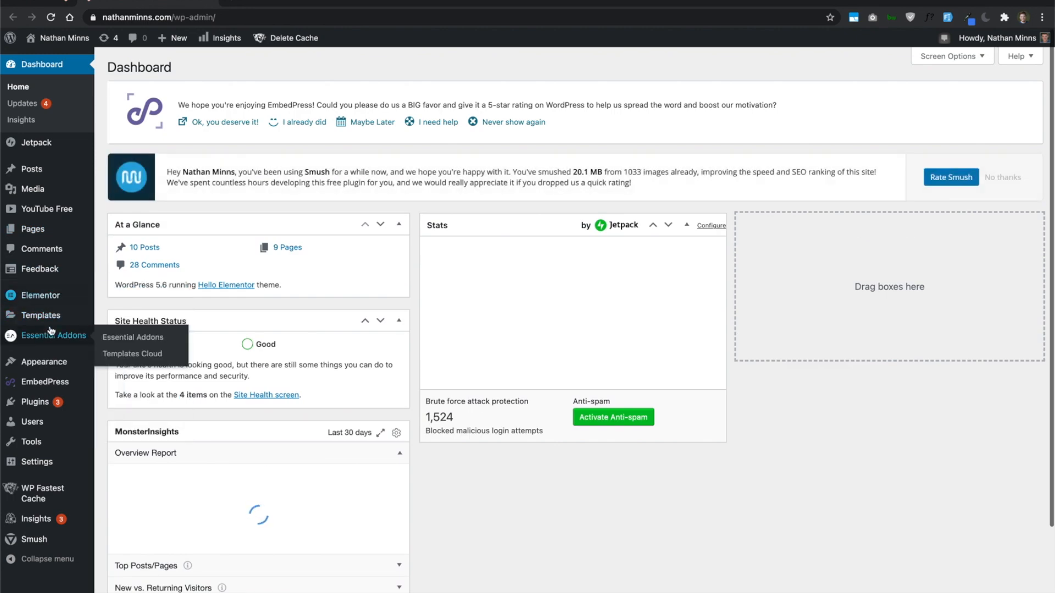
mouse_move(53, 315)
click(126, 354)
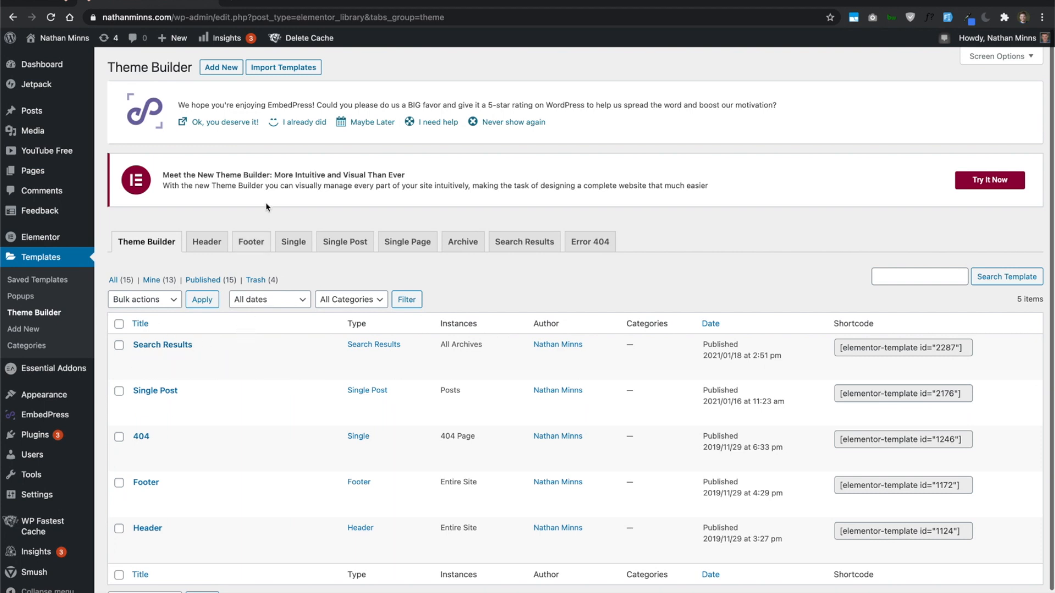
Create a new Theme Builder template of type Search Results named "Search Results 2".
click(219, 68)
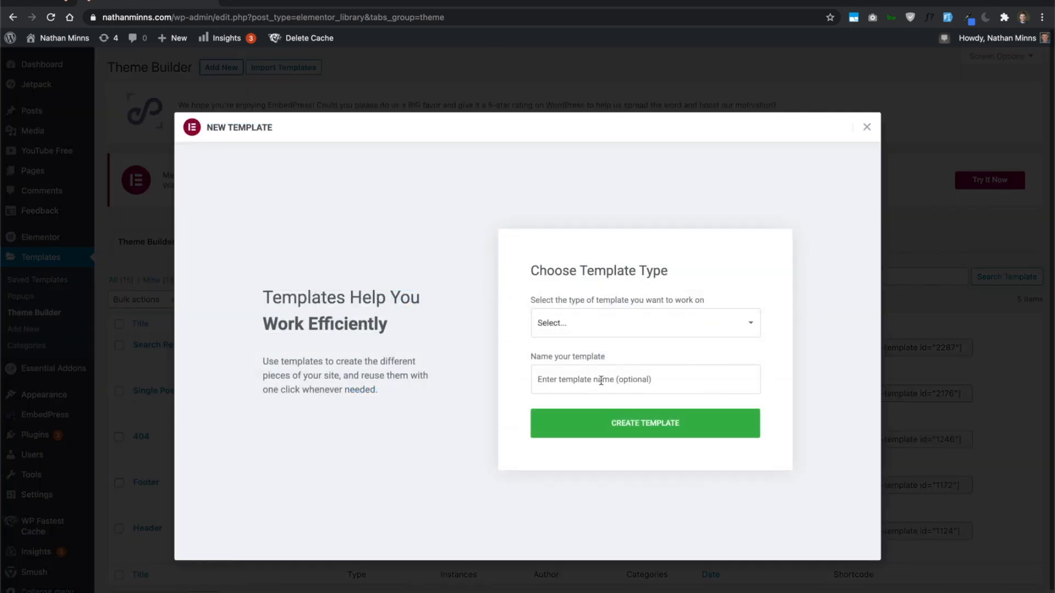
click(601, 379)
text(S)
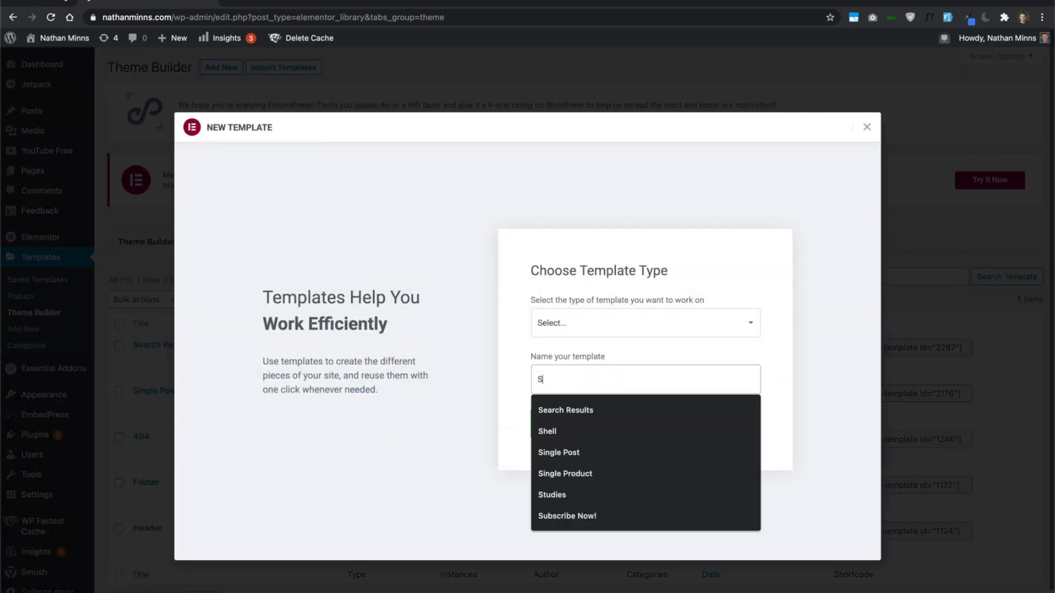
text(earch Results 2)
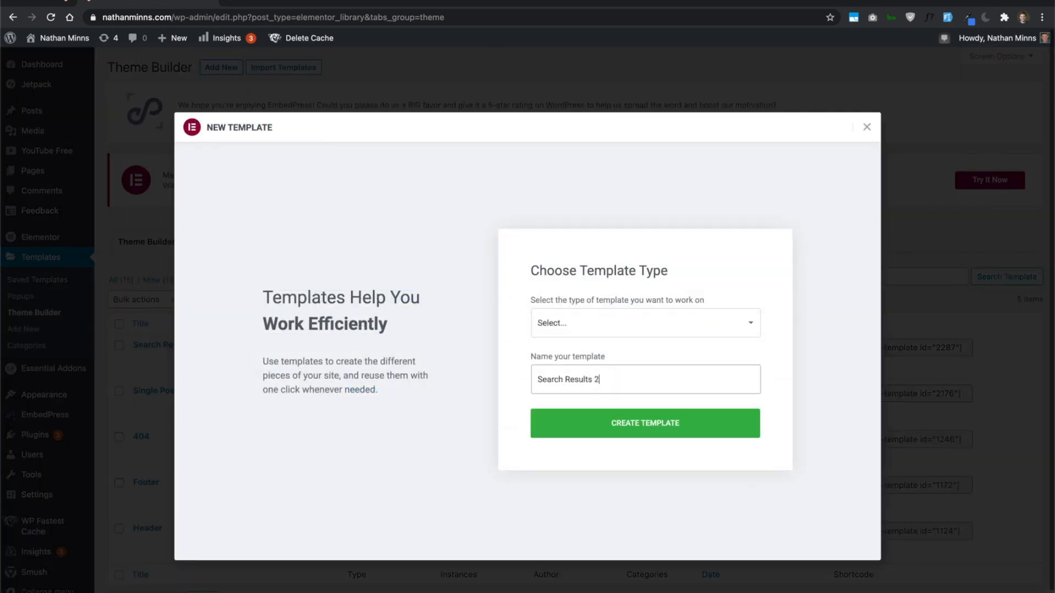
click(632, 328)
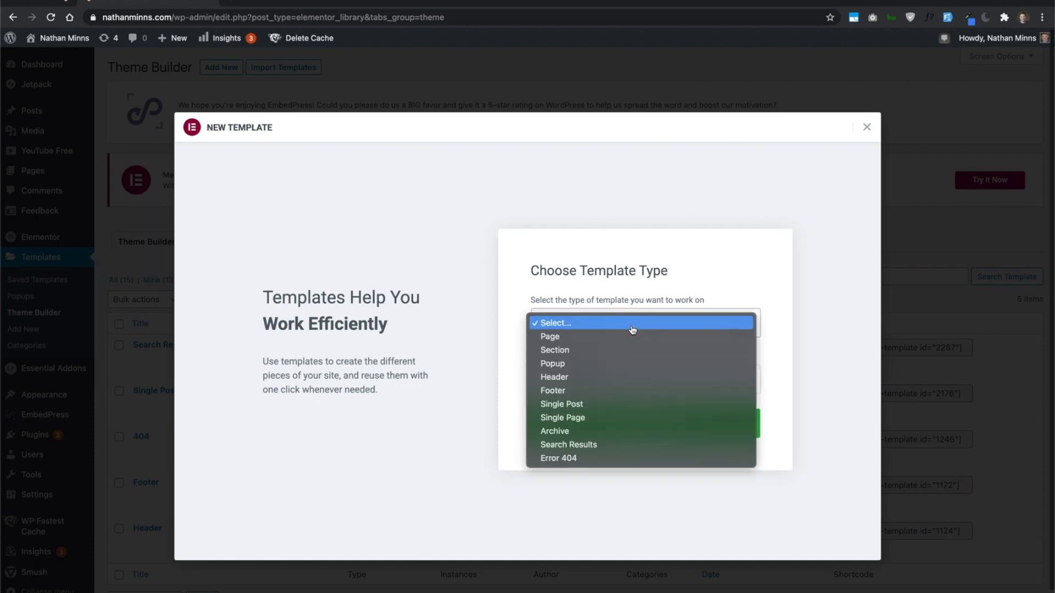
click(631, 445)
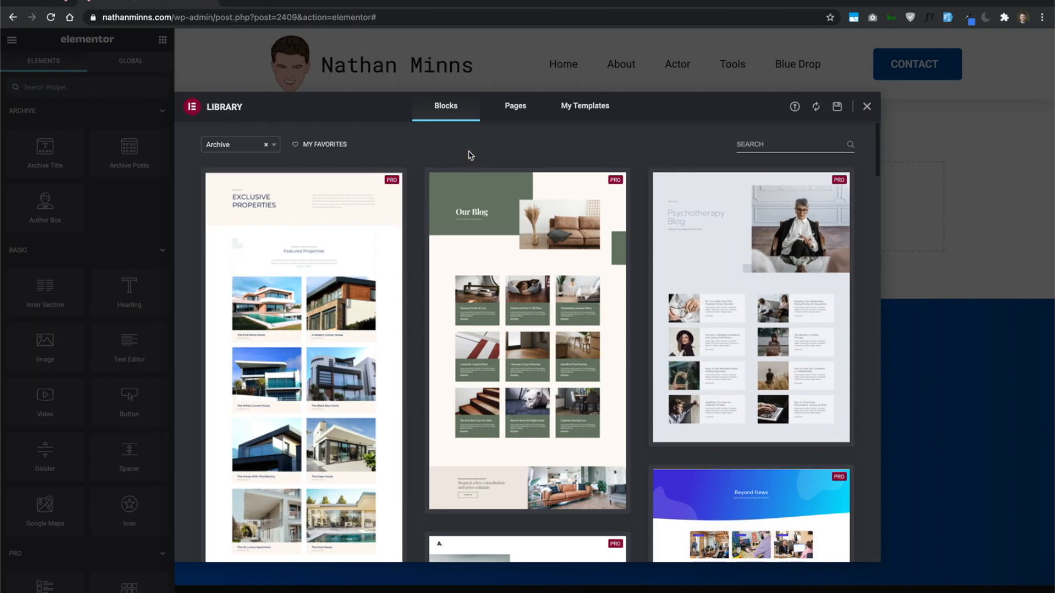
Look through the ready-made archive blocks in the template library and close it without inserting one.
scroll(469, 155, down, 6)
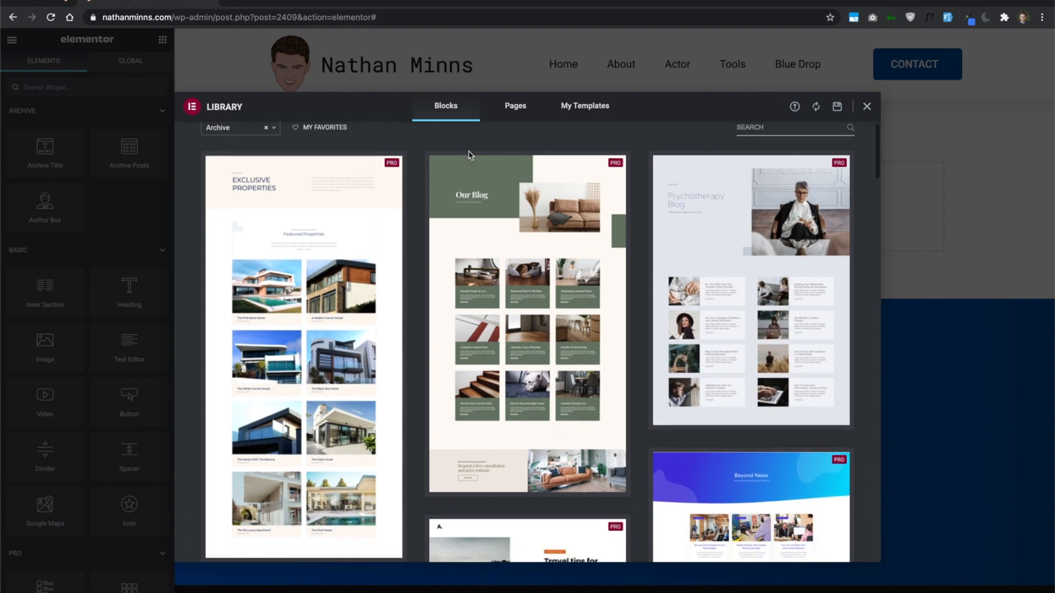
scroll(469, 155, up, 6)
scroll(407, 319, down, 5)
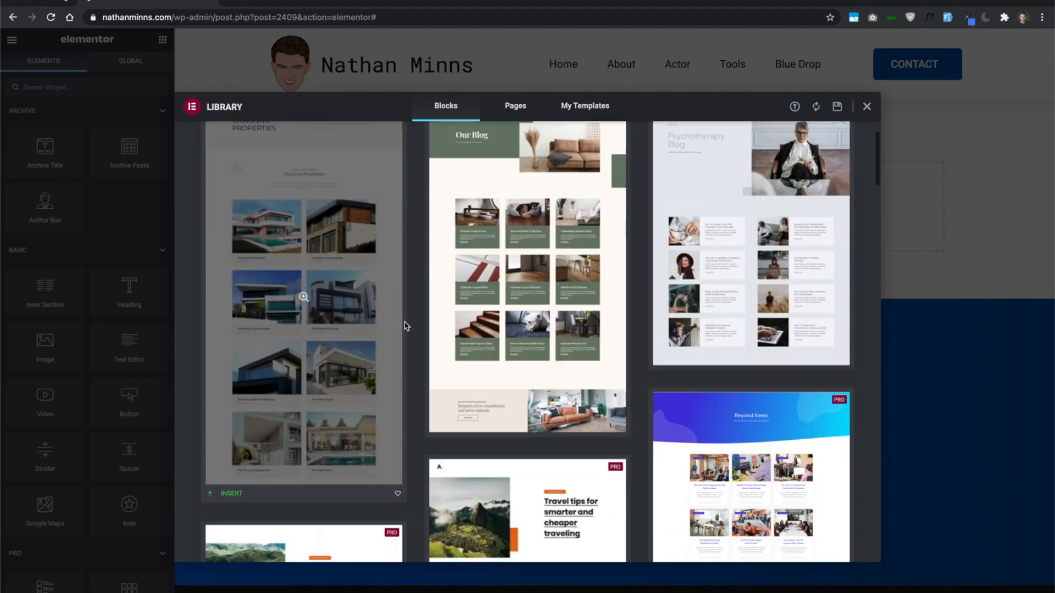
scroll(415, 333, up, 5)
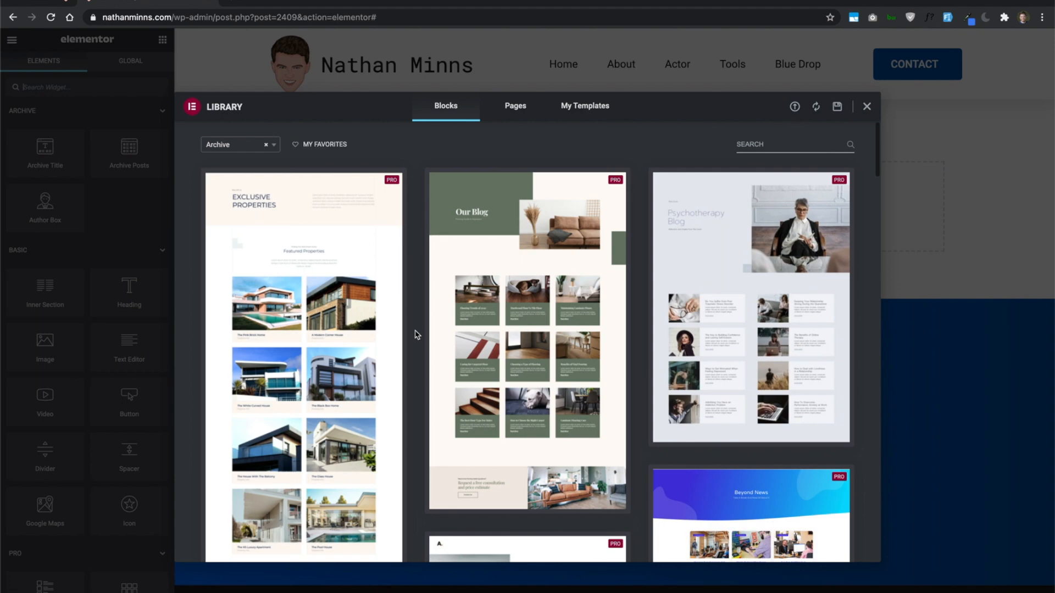
click(868, 107)
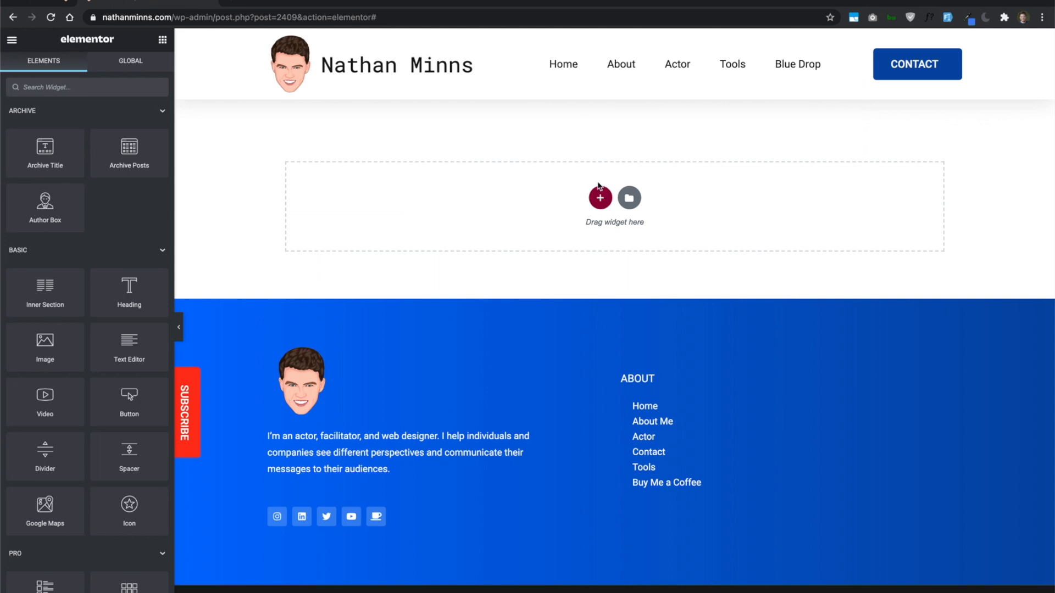
Add a single-column section with unlinked top and bottom padding and a linear gradient background running horizontally from dark to bright blue.
click(601, 198)
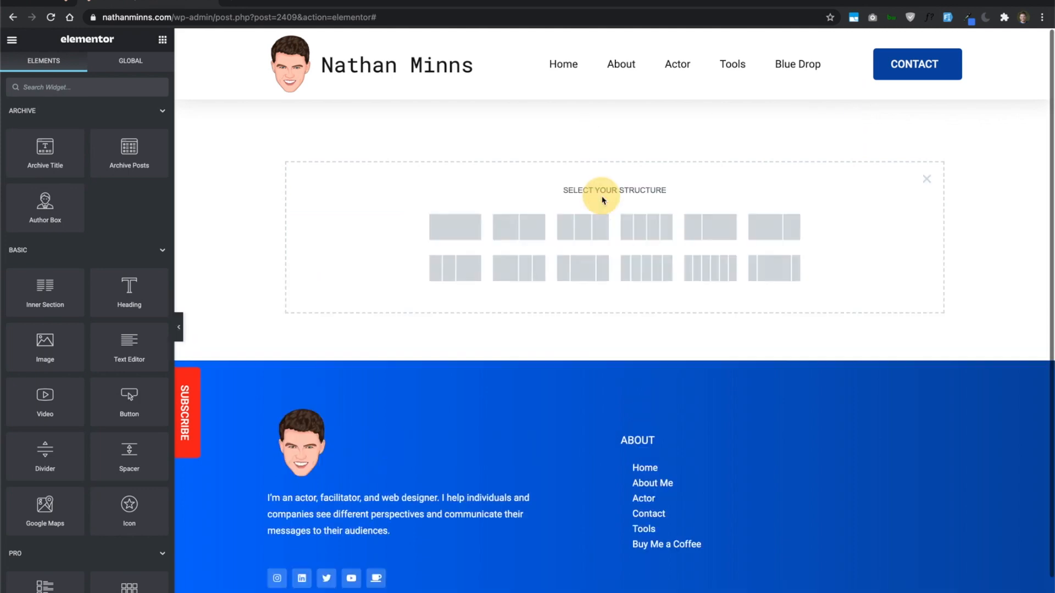
click(464, 229)
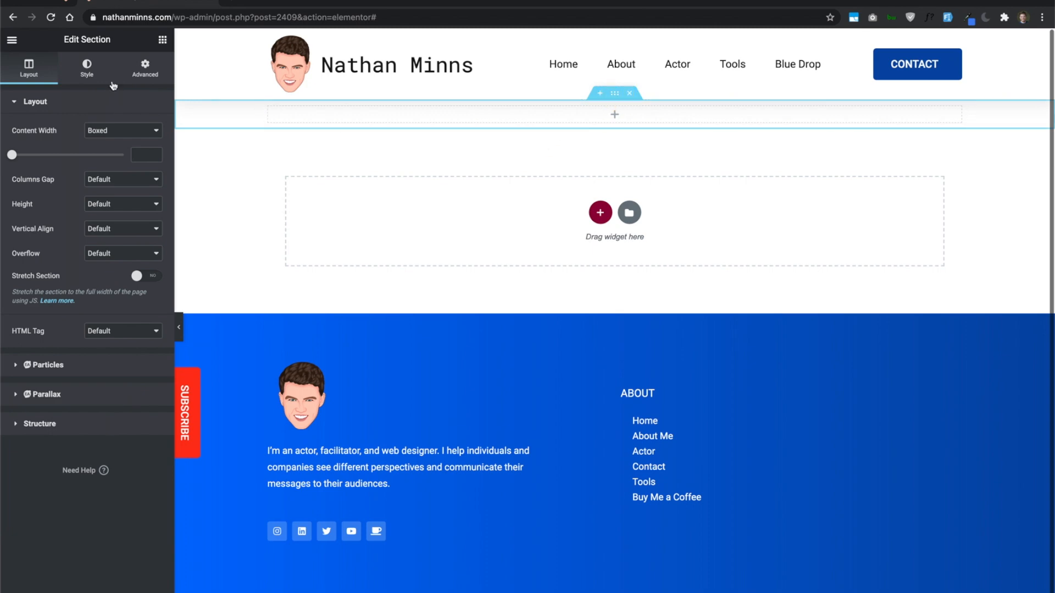
click(145, 69)
click(147, 205)
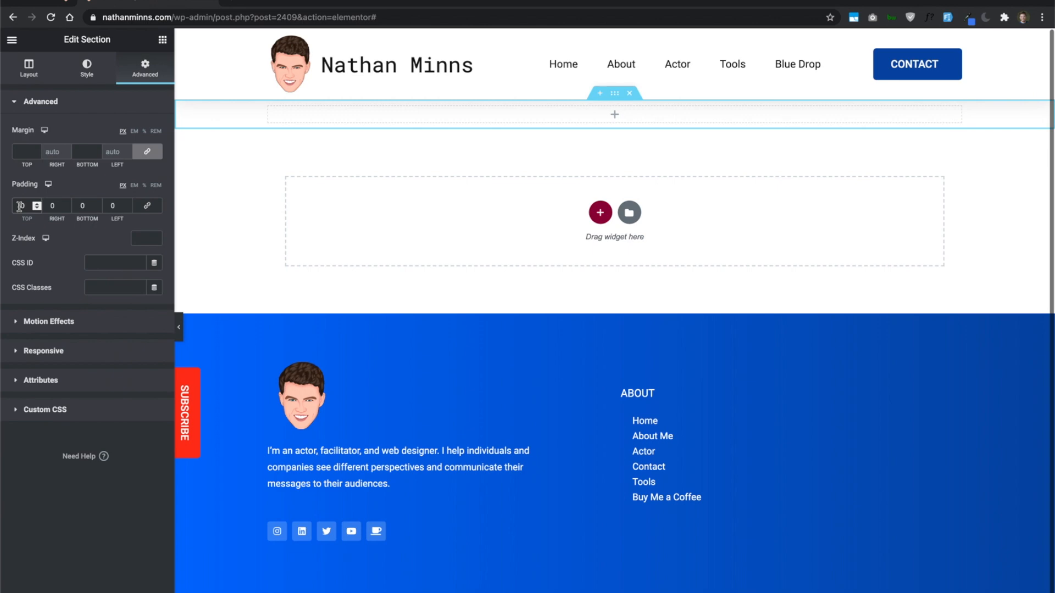
text(6)
click(81, 206)
text(6)
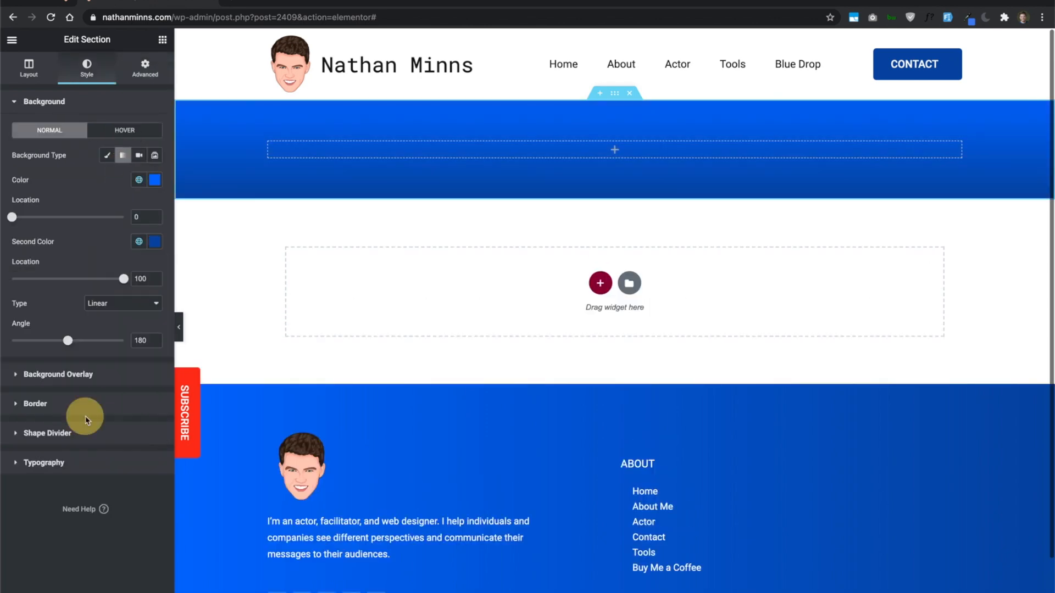
drag(68, 341, 40, 341)
Add a Heading widget to the gradient section and set its text color to the global White.
click(161, 39)
drag(129, 294, 509, 153)
click(87, 60)
click(139, 130)
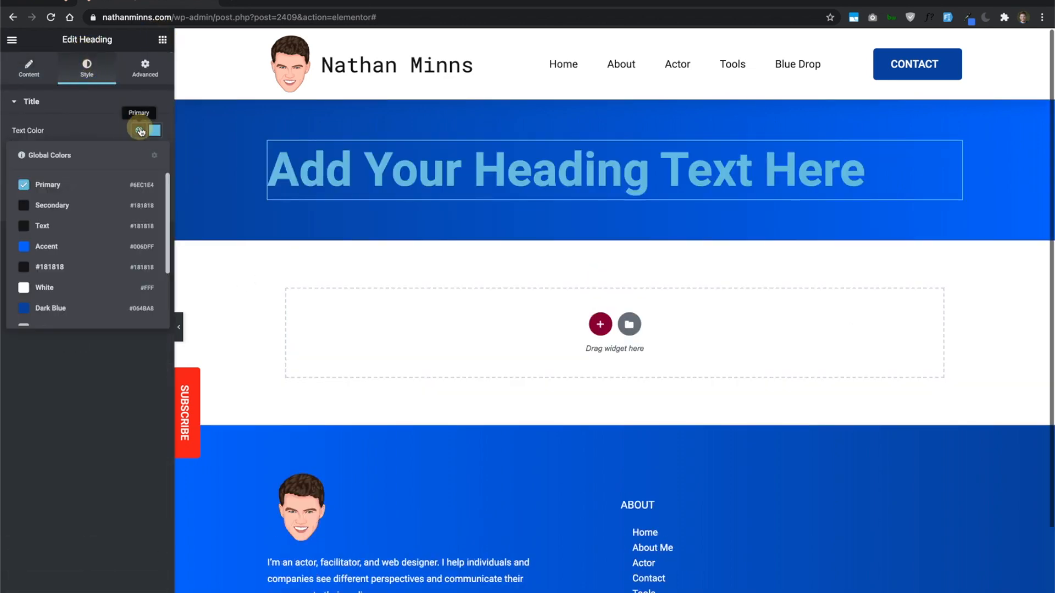
click(76, 287)
Replace the heading's placeholder text with the Archive Title dynamic tag.
click(38, 76)
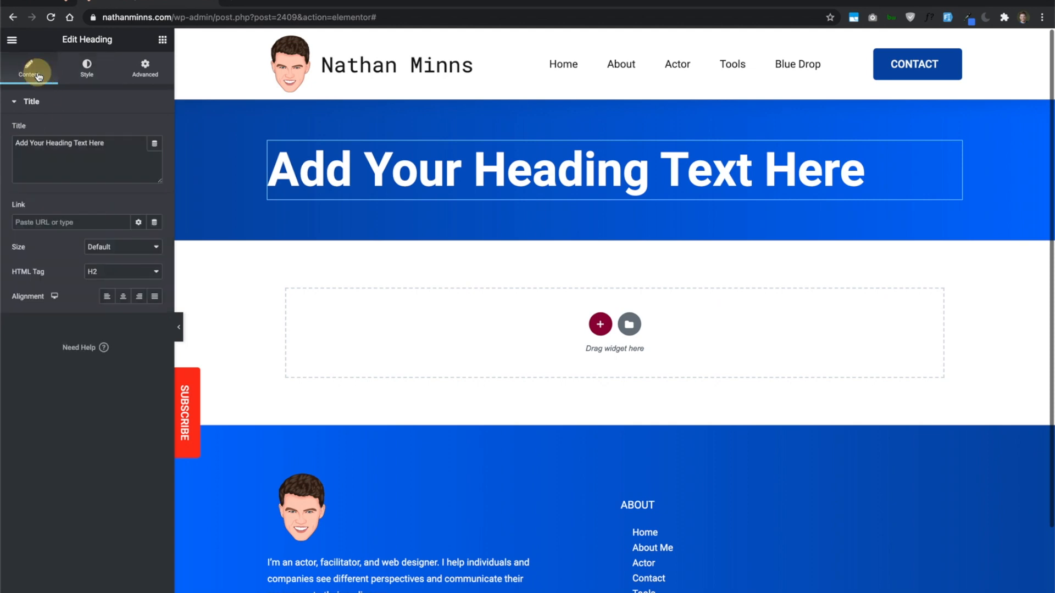
click(119, 145)
click(140, 136)
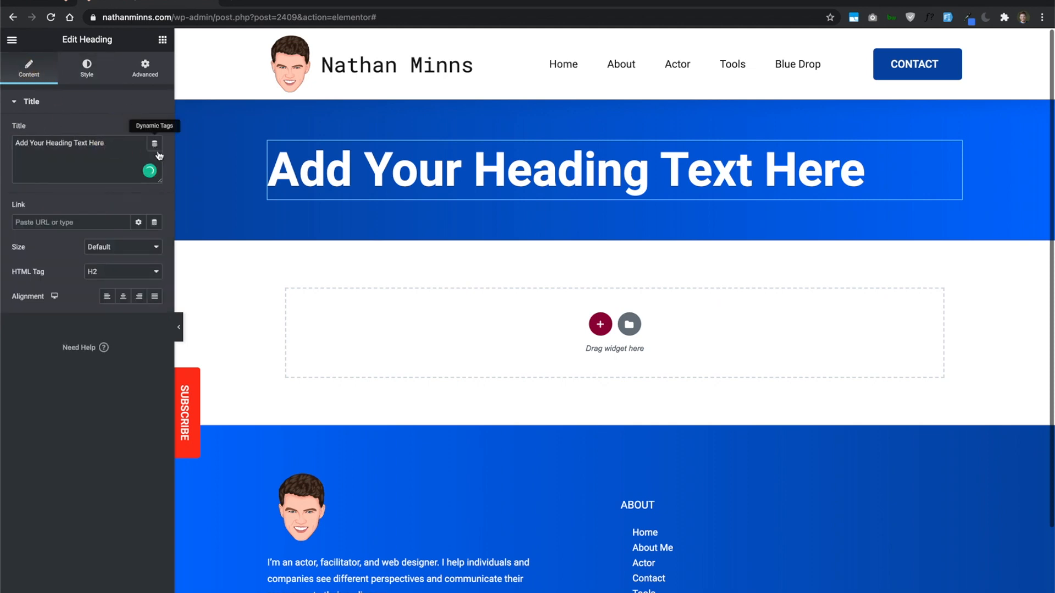
click(155, 145)
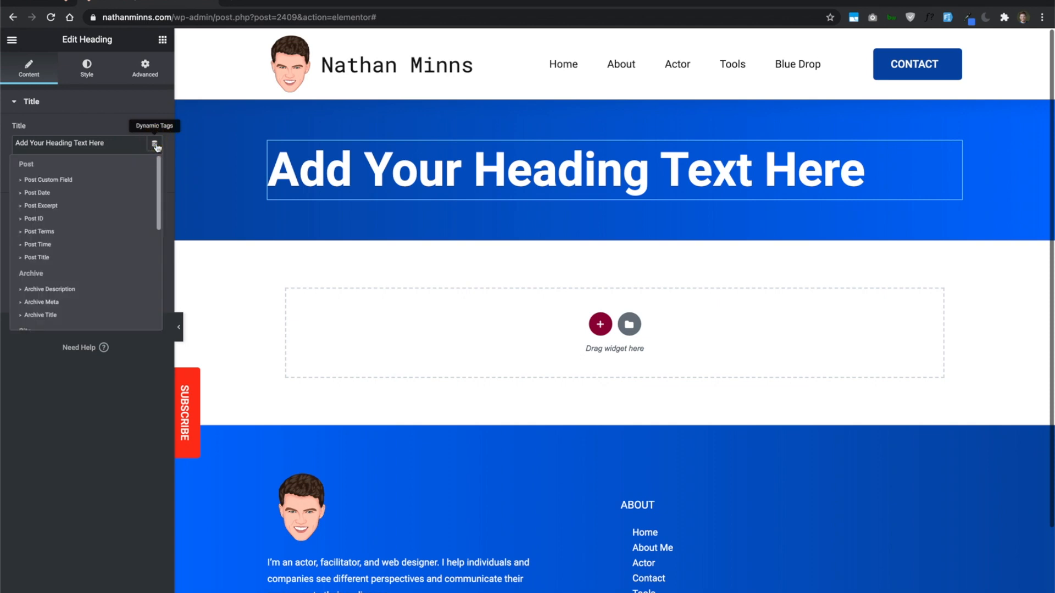
click(76, 318)
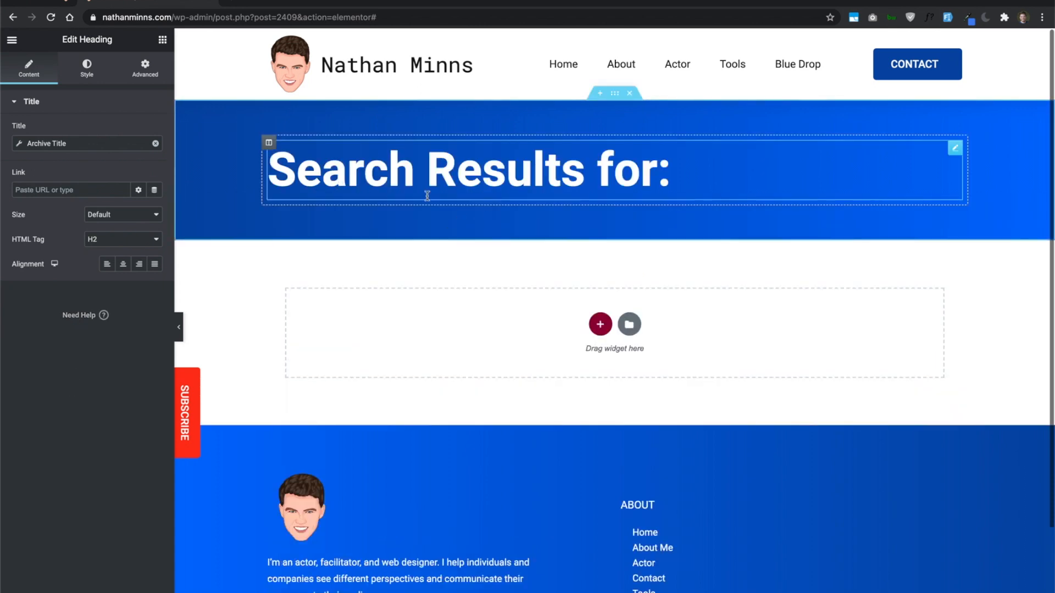
Add a second single-column section directly below the heading banner.
scroll(500, 217, down, 2)
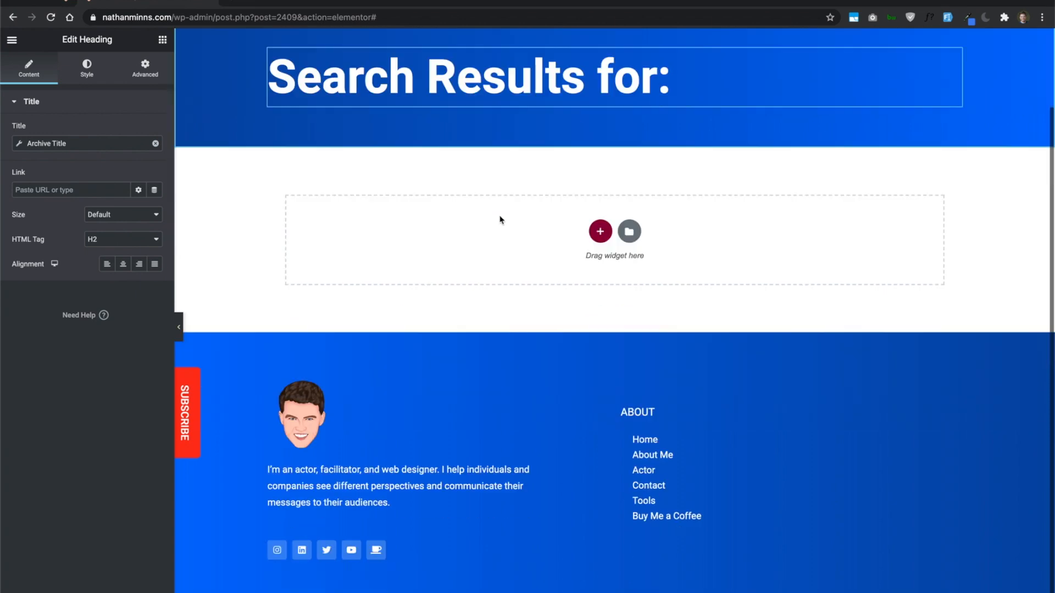
click(600, 209)
click(471, 231)
scroll(476, 156, up, 2)
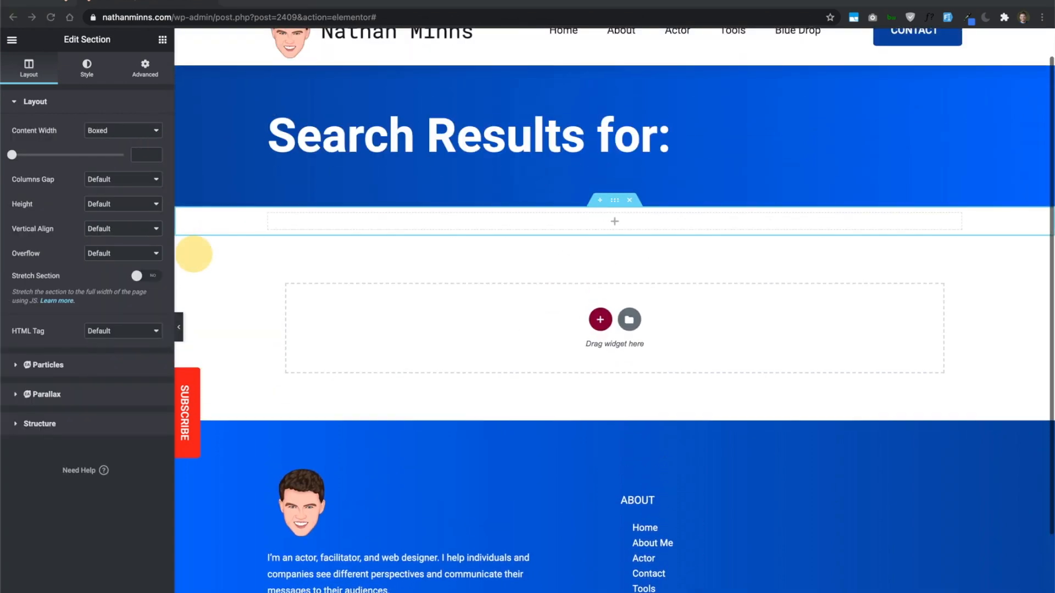
Unlink the new section's padding and set its top and bottom padding to 100 px.
click(66, 3)
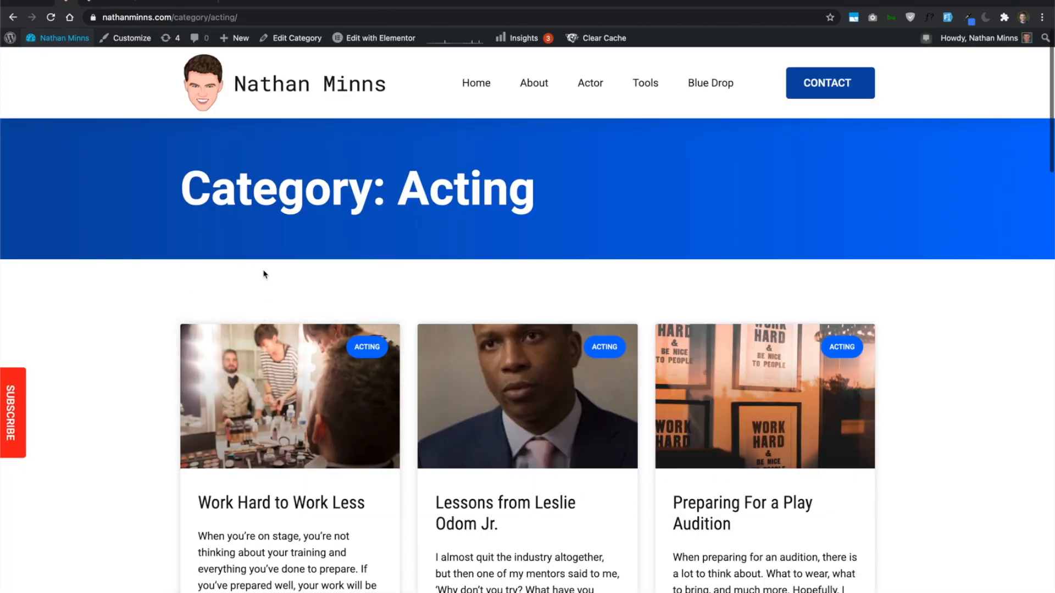
click(171, 4)
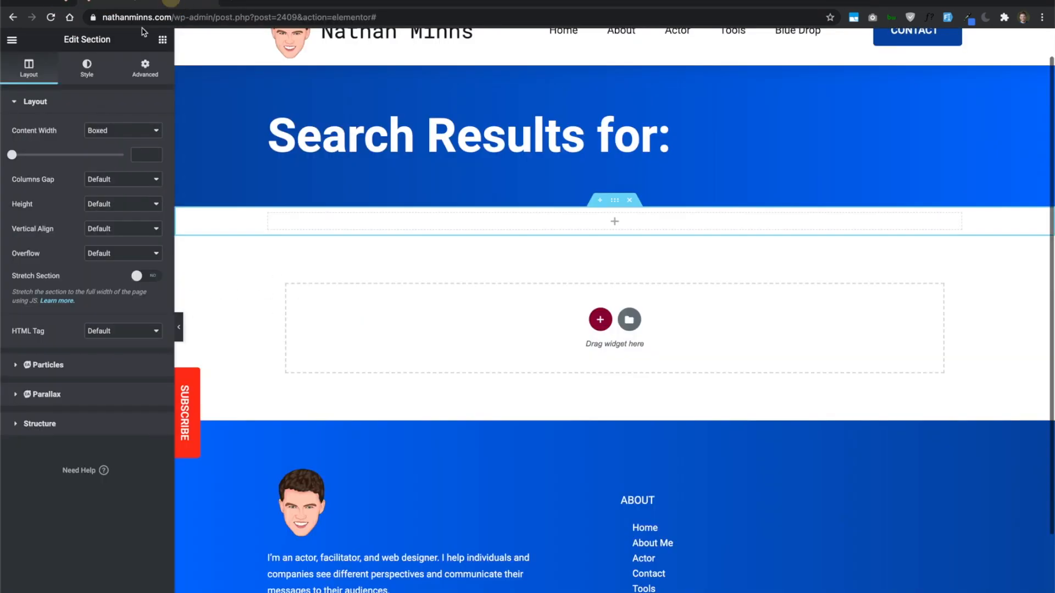
click(144, 69)
click(147, 205)
click(24, 206)
text(1000)
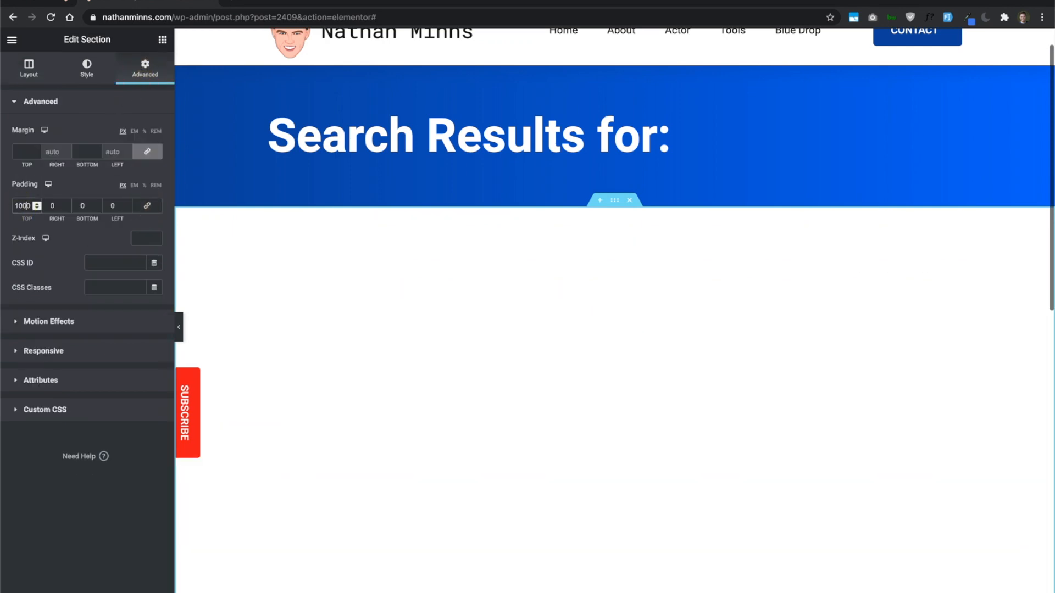
key(BackSpace)
click(83, 206)
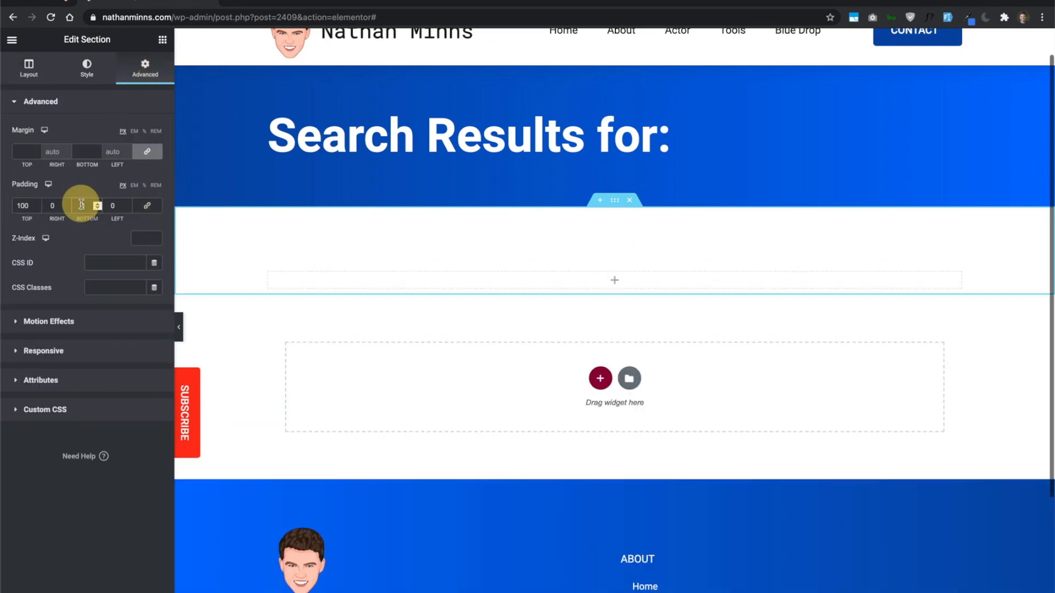
text(100)
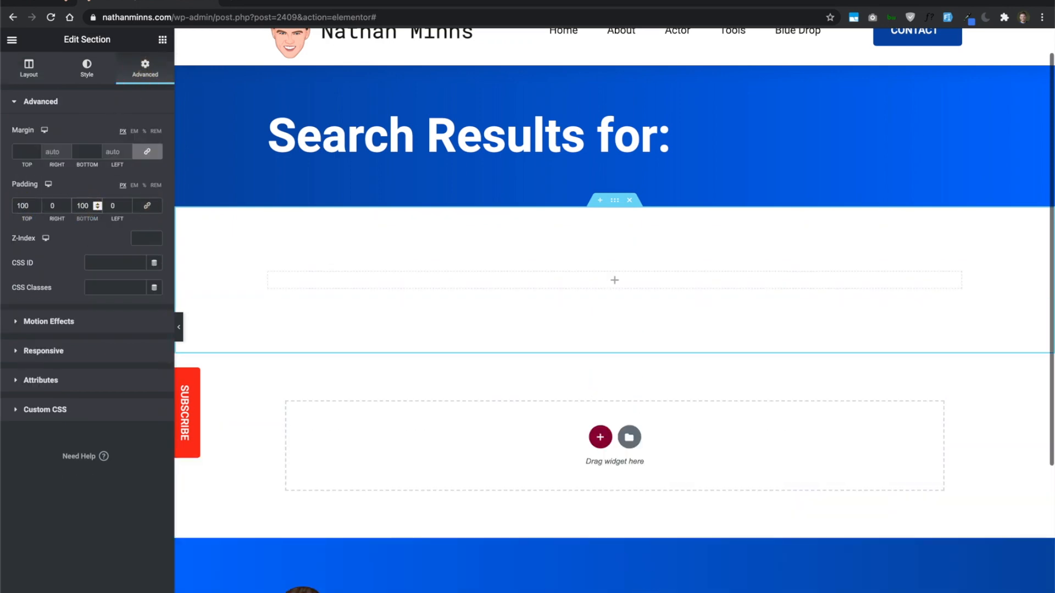
Add an Archive Posts widget to the empty section below the banner.
click(162, 40)
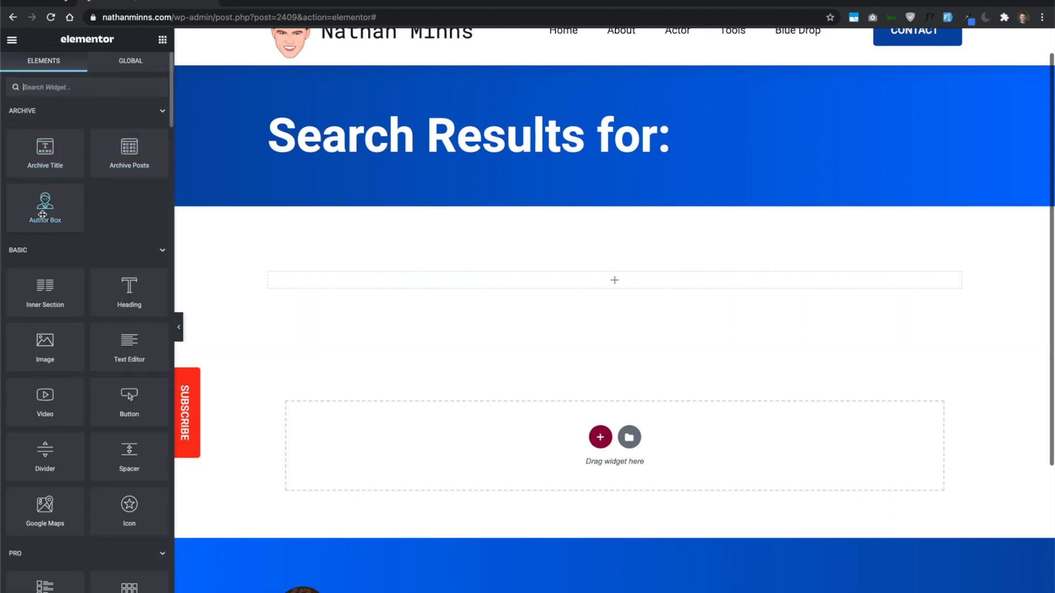
drag(127, 157, 463, 278)
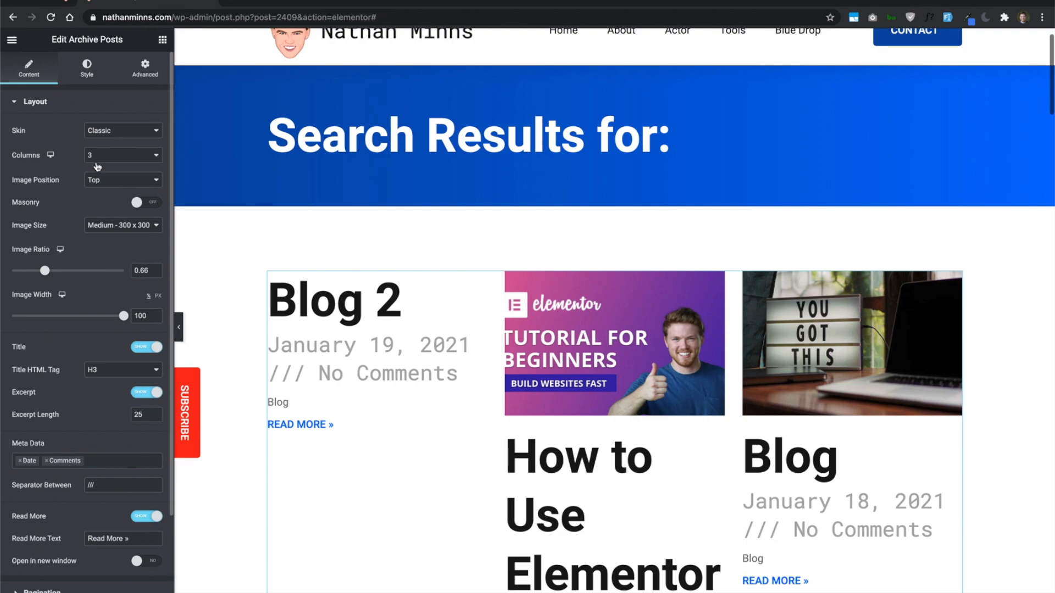
scroll(520, 477, down, 10)
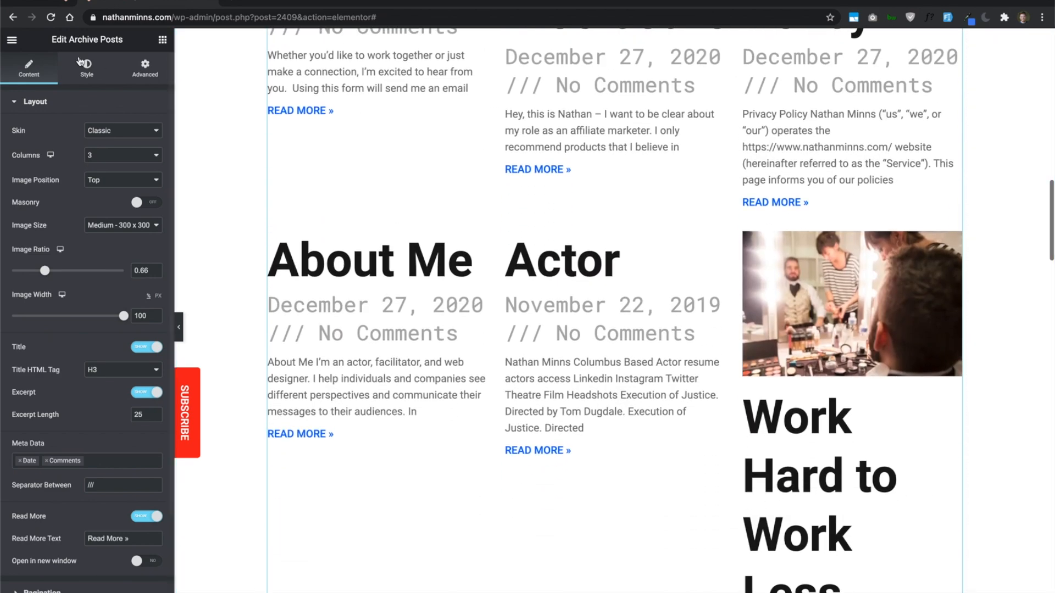
Compare the posts with the Acting category page and set the Archive Posts skin to Cards.
click(67, 3)
scroll(287, 344, down, 5)
scroll(288, 344, up, 5)
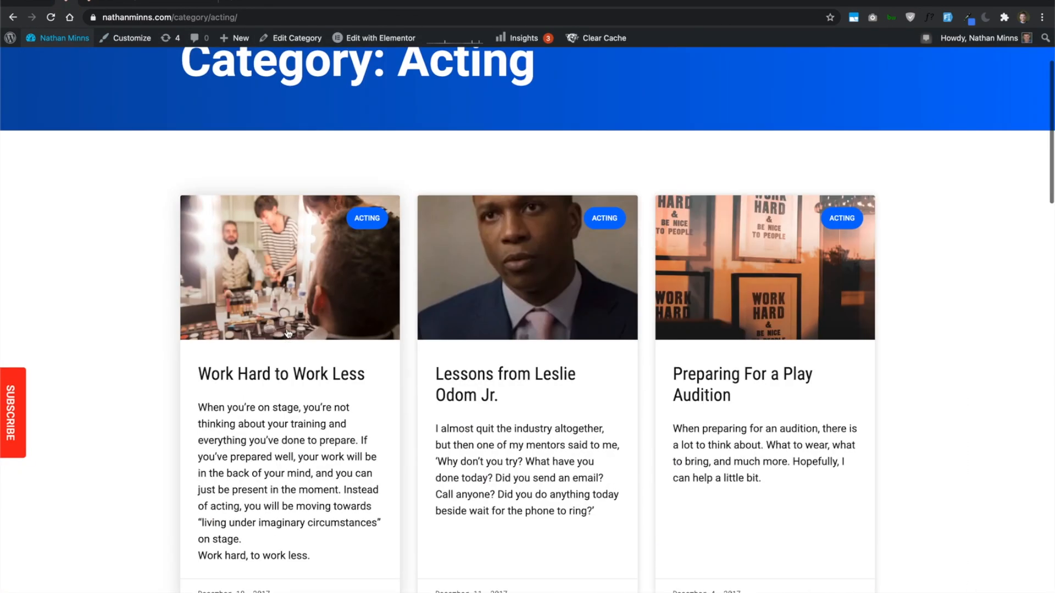
click(147, 5)
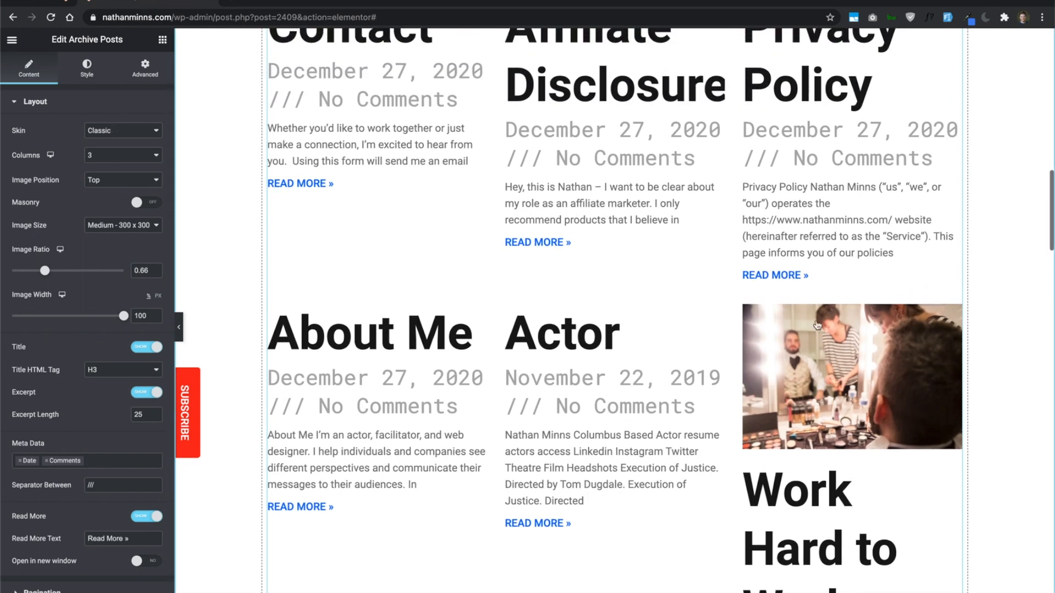
click(115, 132)
click(117, 142)
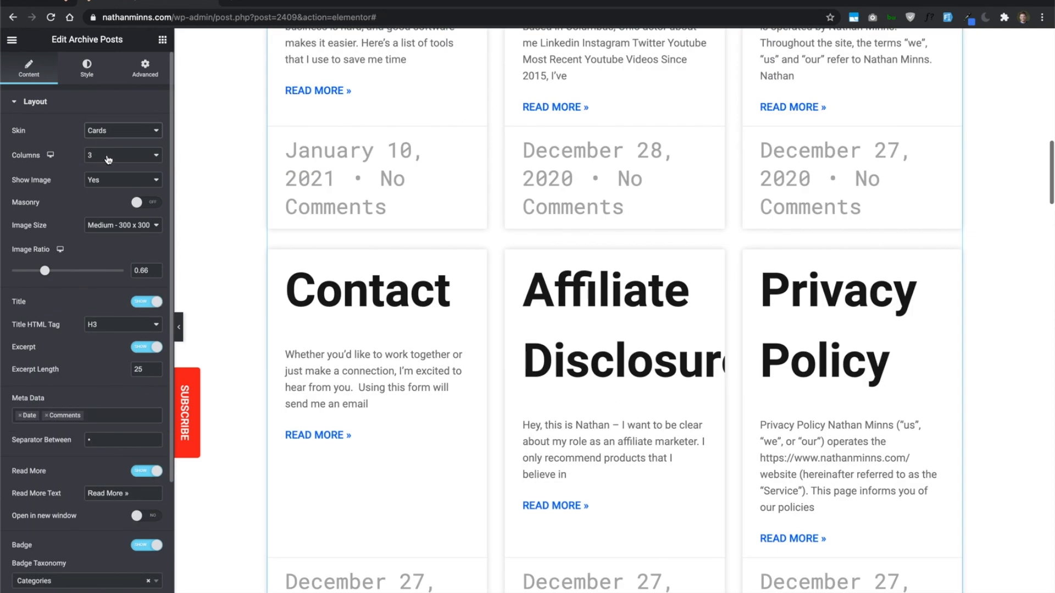
scroll(264, 216, up, 10)
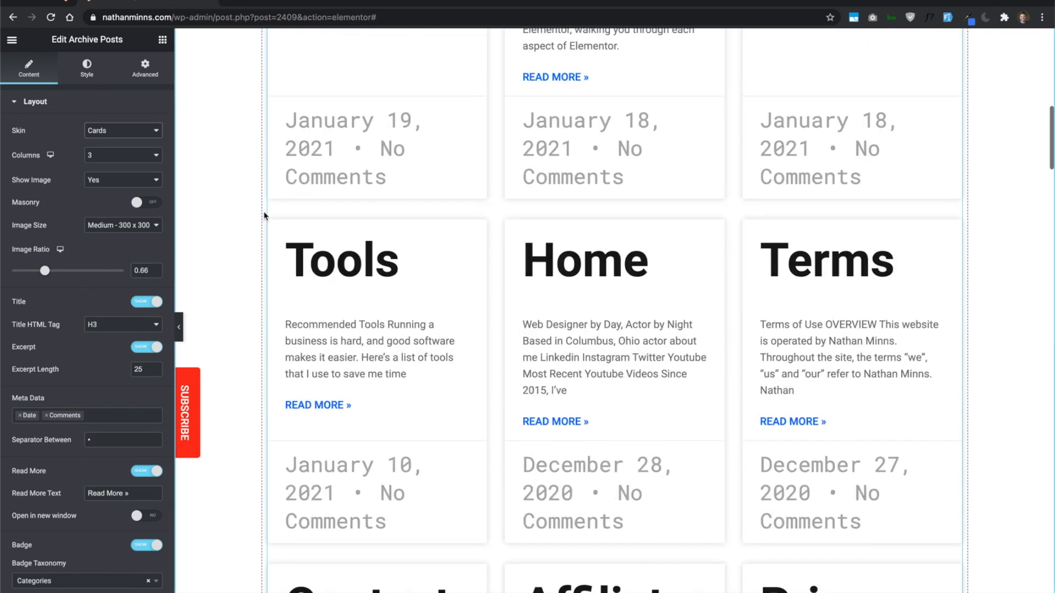
scroll(265, 216, up, 4)
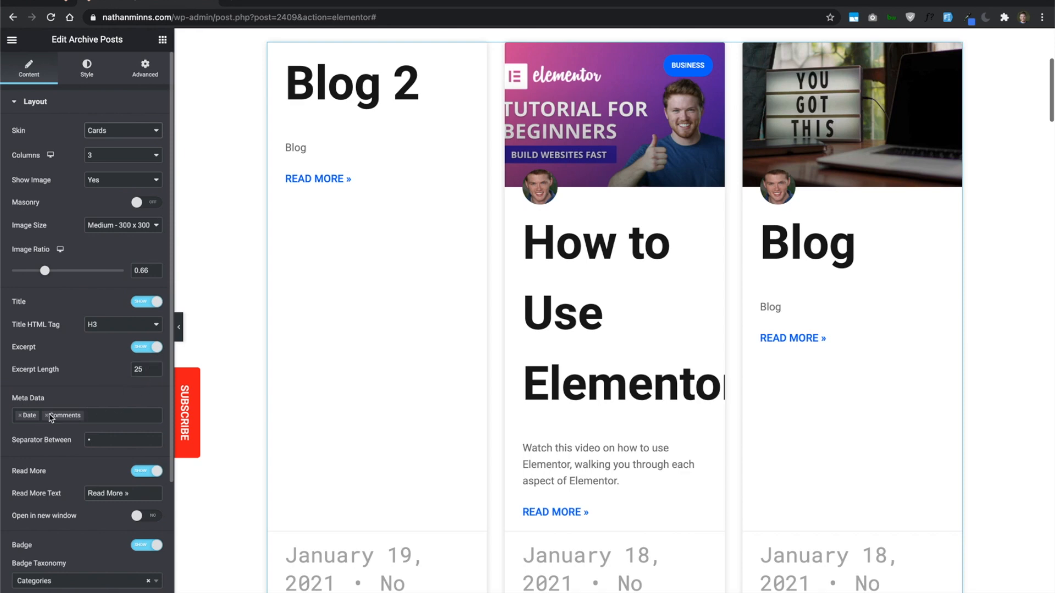
Remove Comments from the post cards' meta data and hide the Read More link.
click(46, 416)
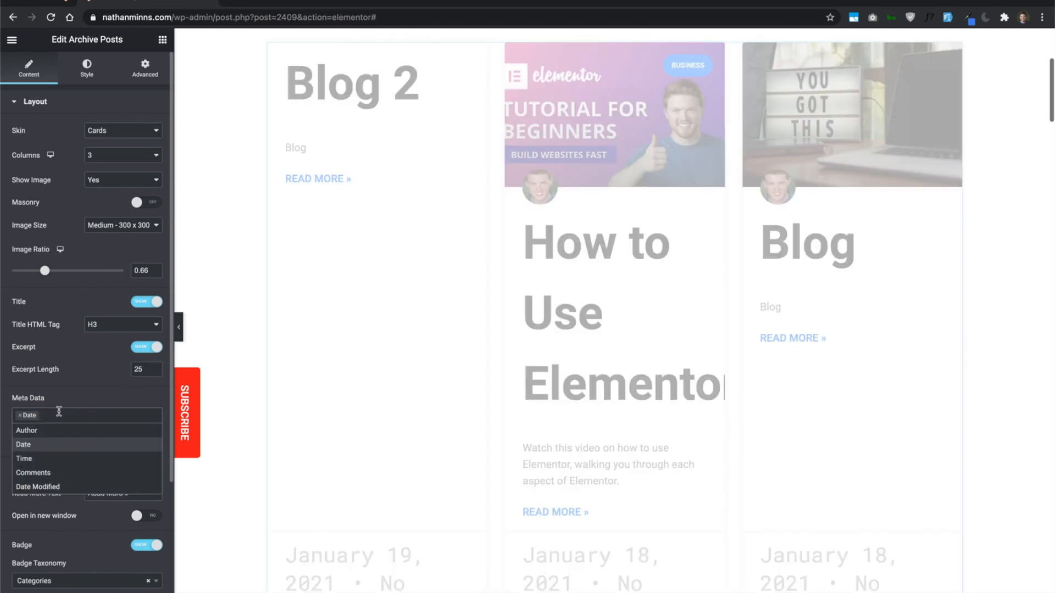
click(65, 403)
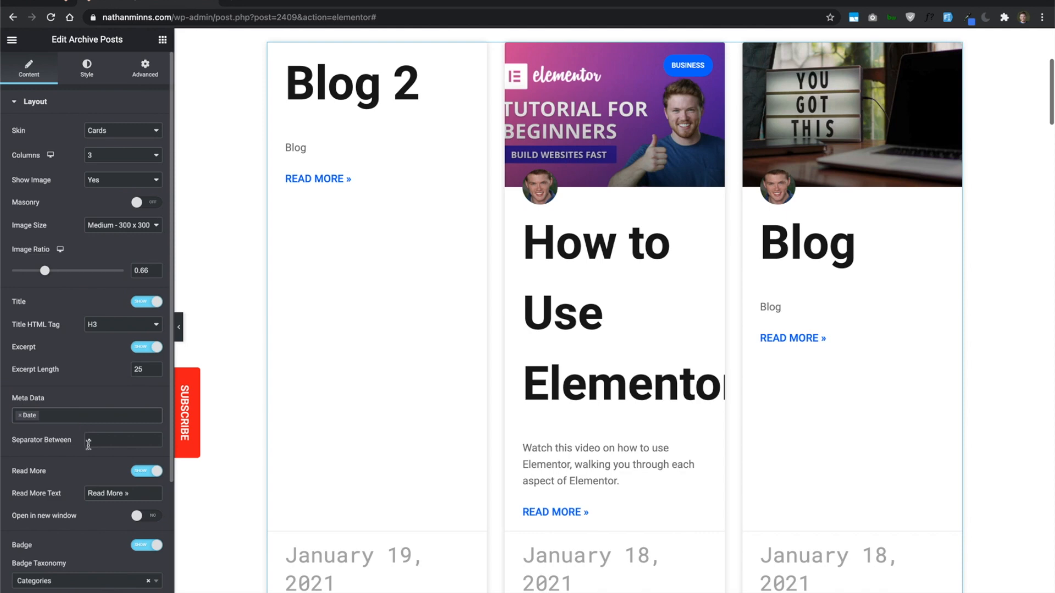
click(145, 471)
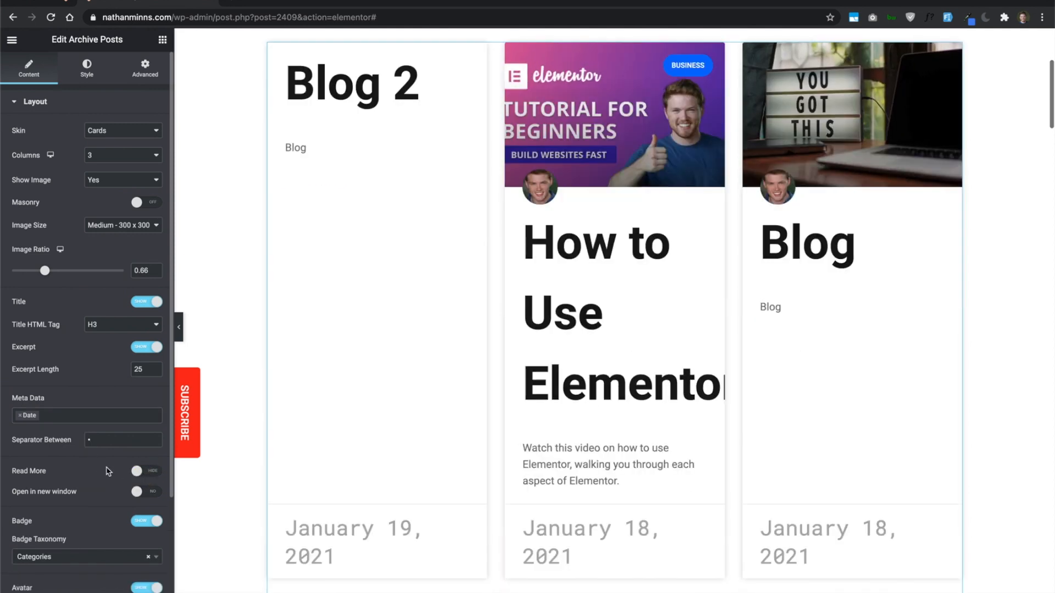
Hide the author avatar on the post cards.
scroll(108, 472, down, 3)
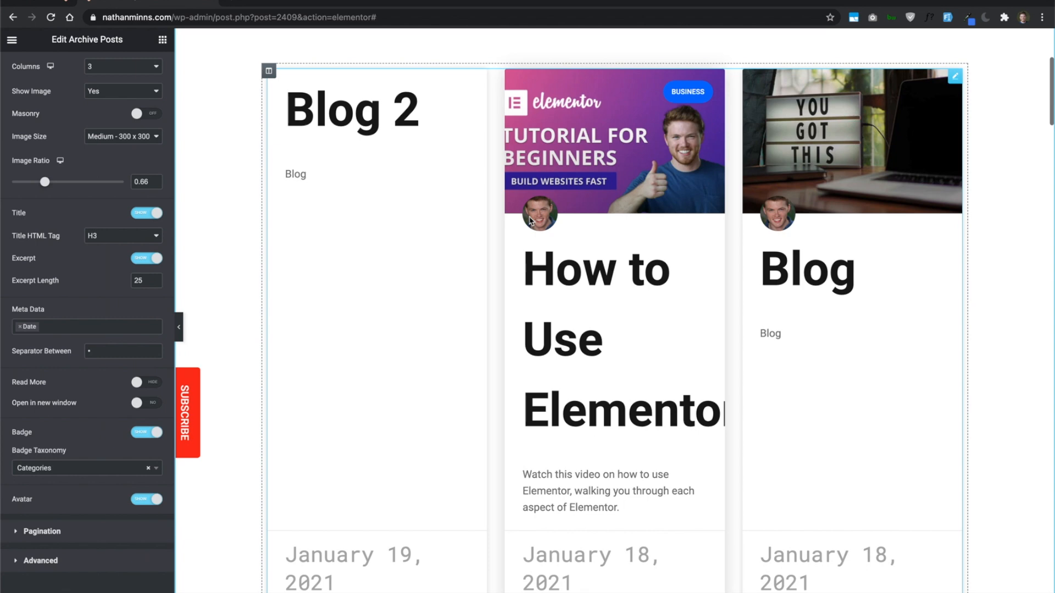
scroll(530, 218, up, 4)
scroll(530, 221, down, 3)
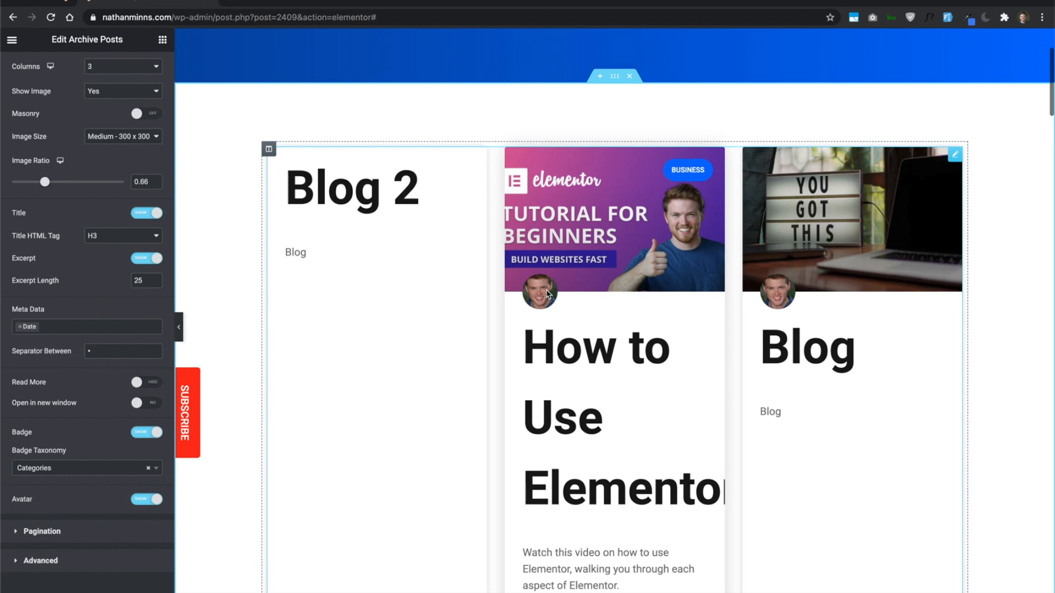
click(143, 500)
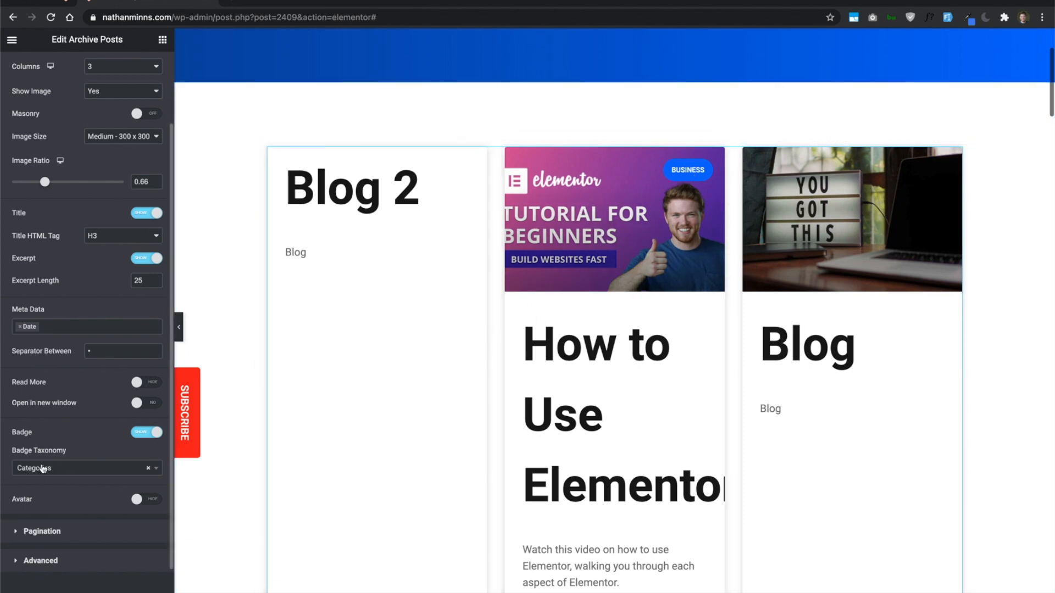
Set the pagination of the Archive Posts widget to None.
scroll(47, 468, down, 1)
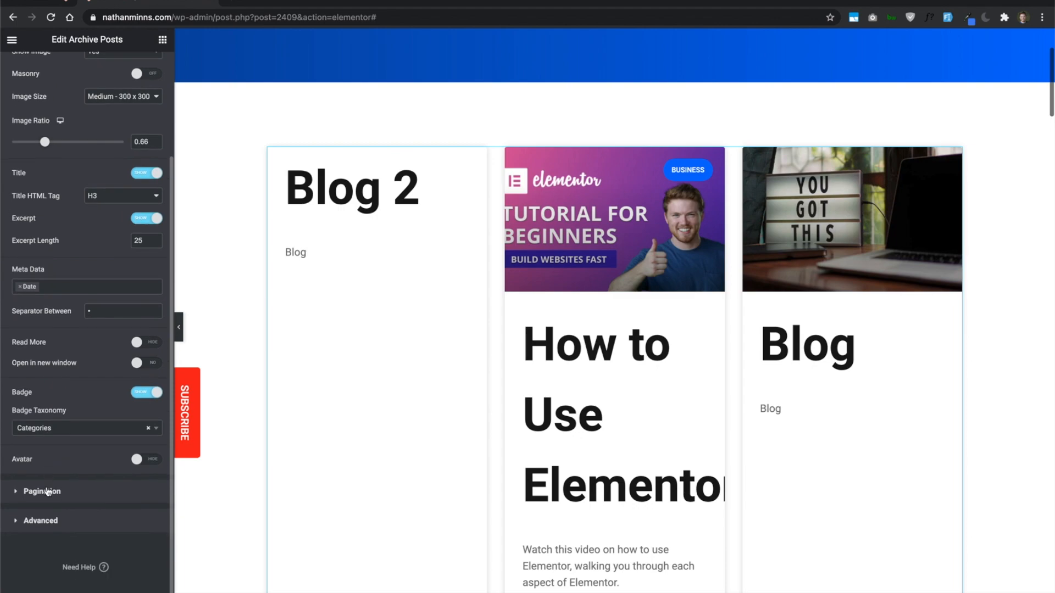
click(72, 496)
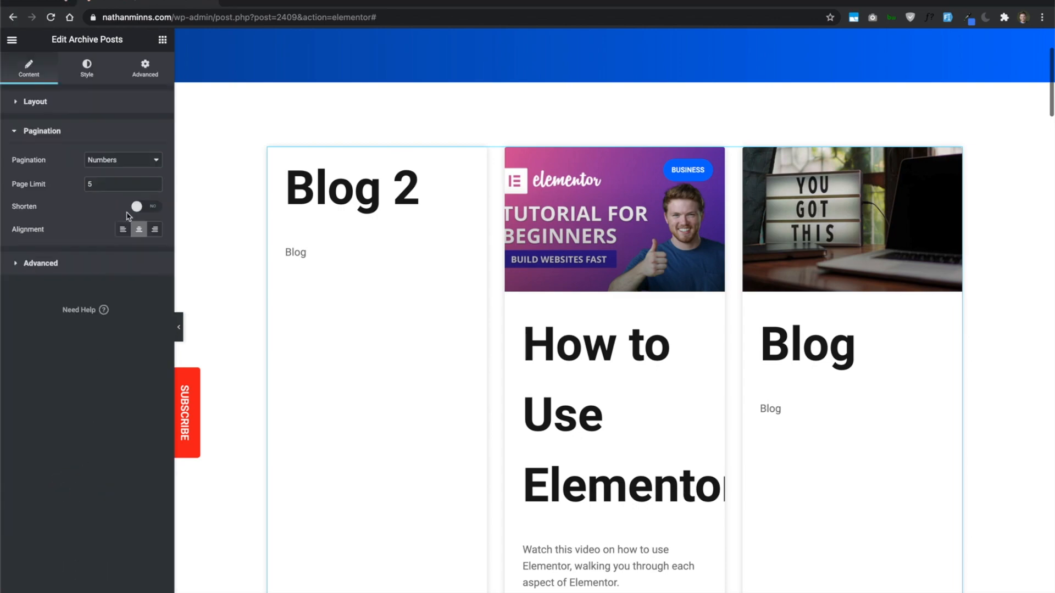
scroll(386, 353, down, 3)
scroll(387, 353, down, 10)
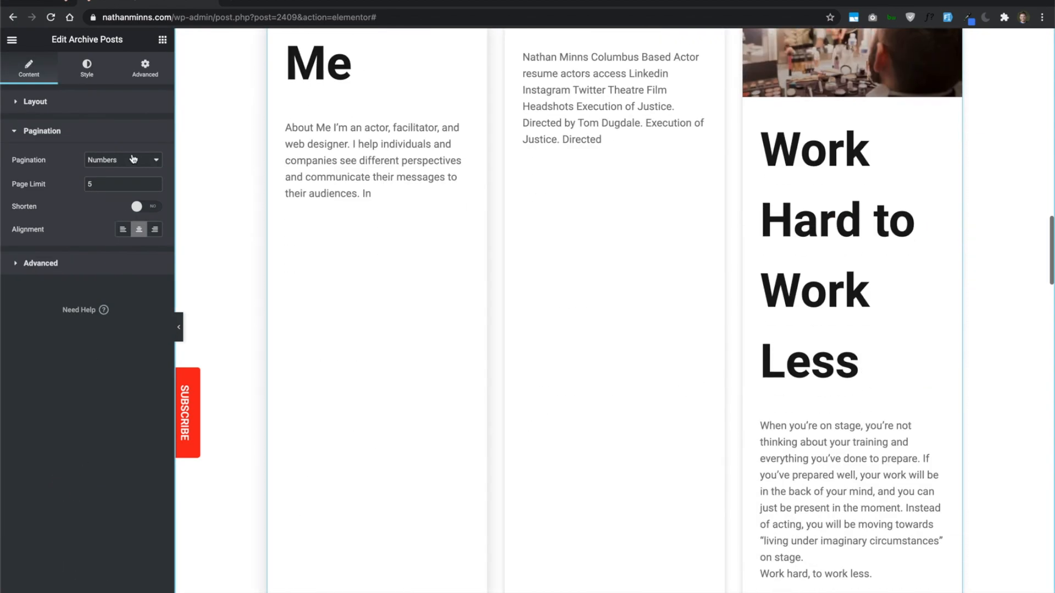
click(137, 158)
click(137, 148)
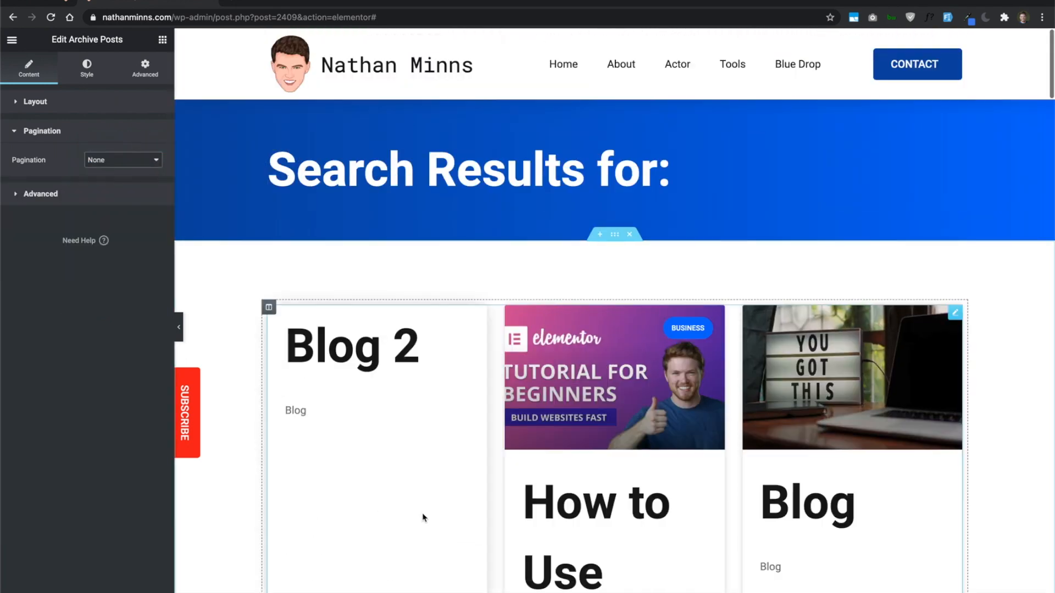
click(95, 198)
click(117, 183)
click(17, 199)
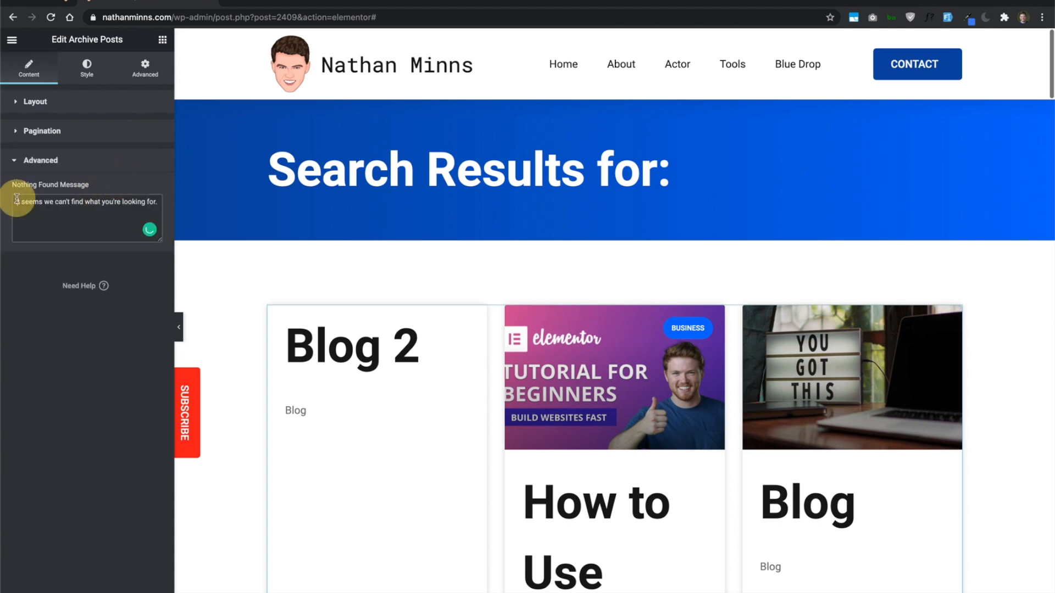
click(98, 168)
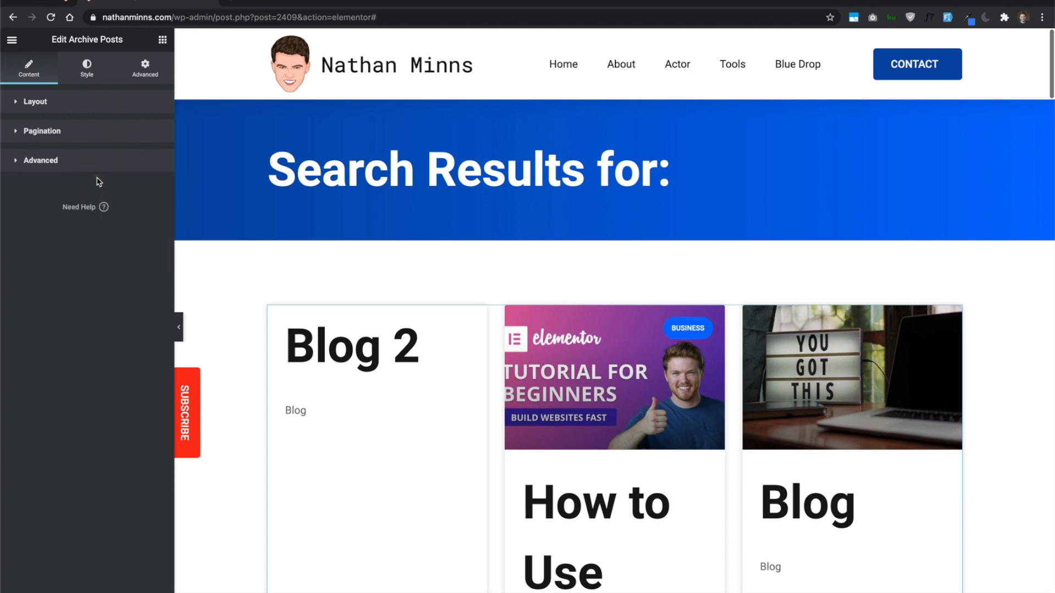
Set the post cards' background color to the global white.
click(85, 75)
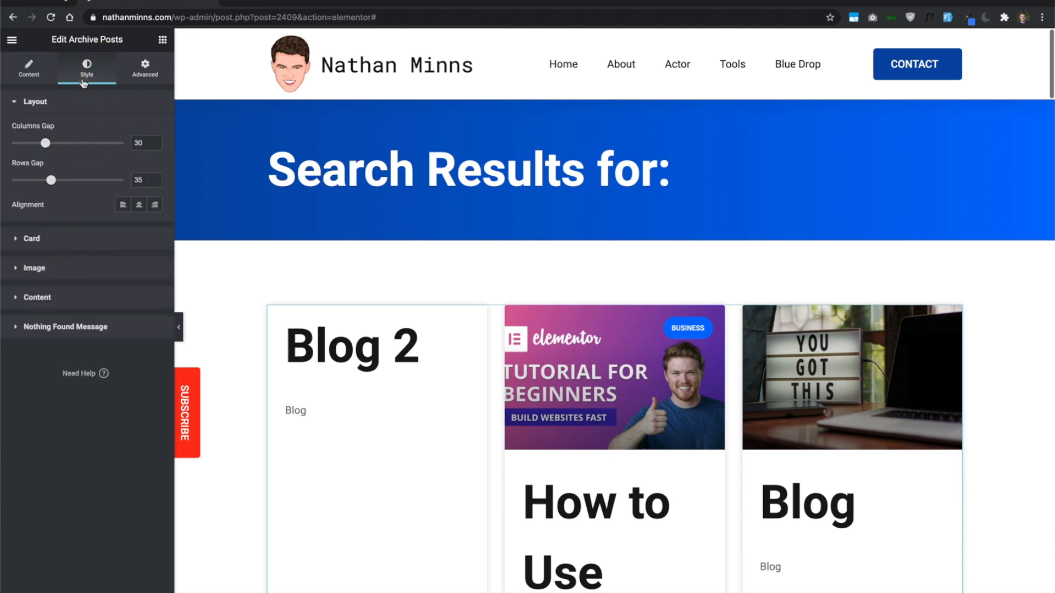
drag(45, 143, 54, 184)
click(52, 239)
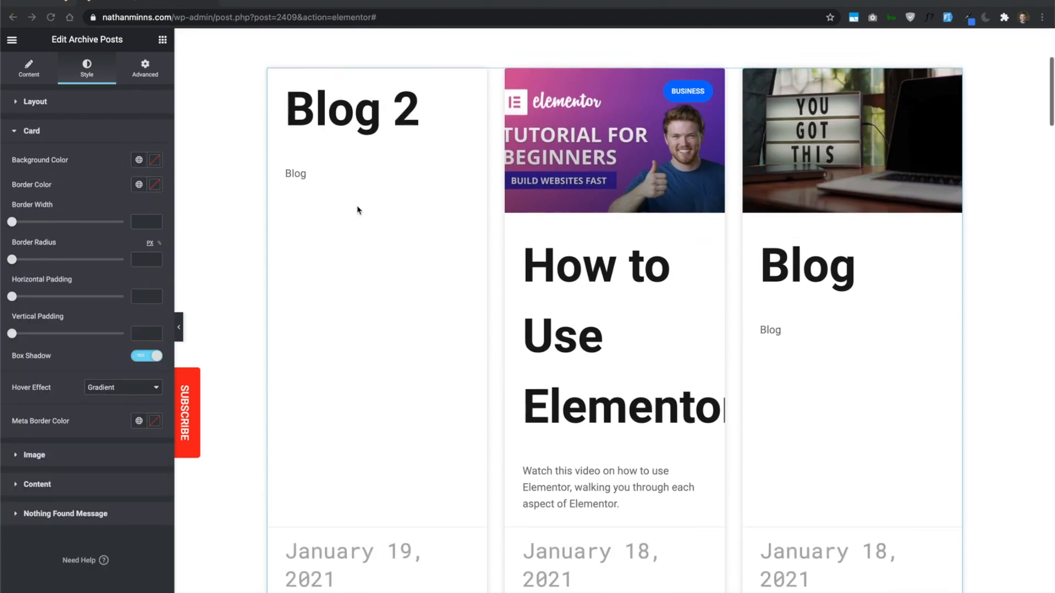
click(139, 160)
click(131, 313)
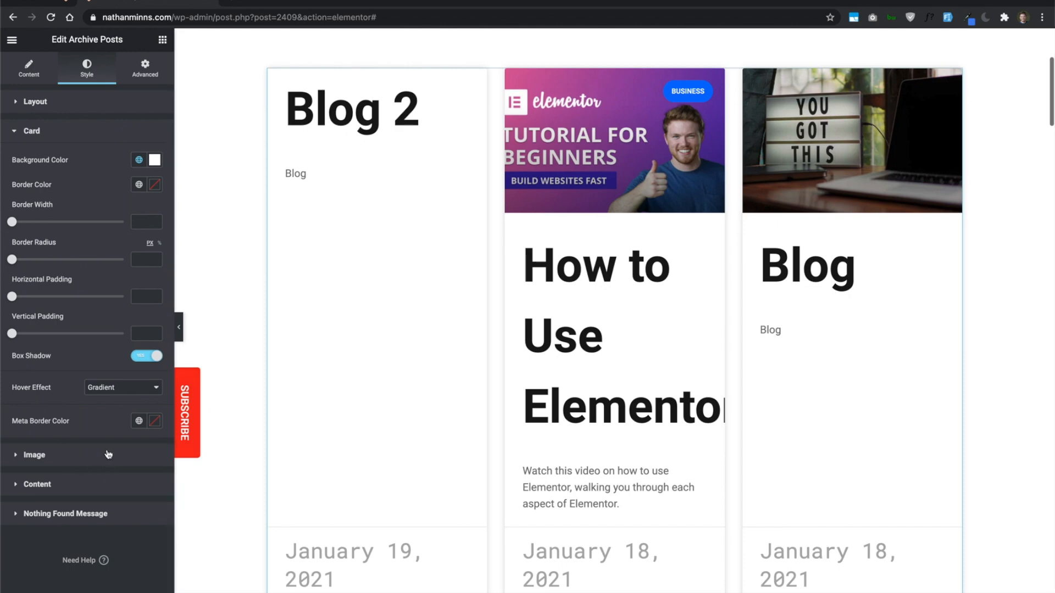
Try the secondary global font on the category badge, and return the badge typography to Accent Text.
click(82, 453)
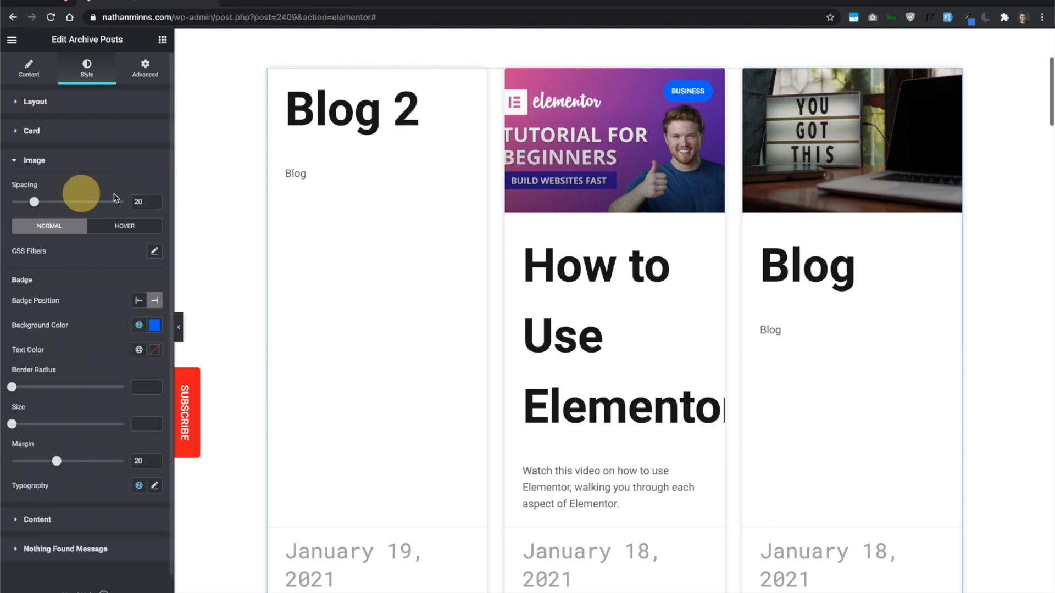
scroll(96, 226, down, 1)
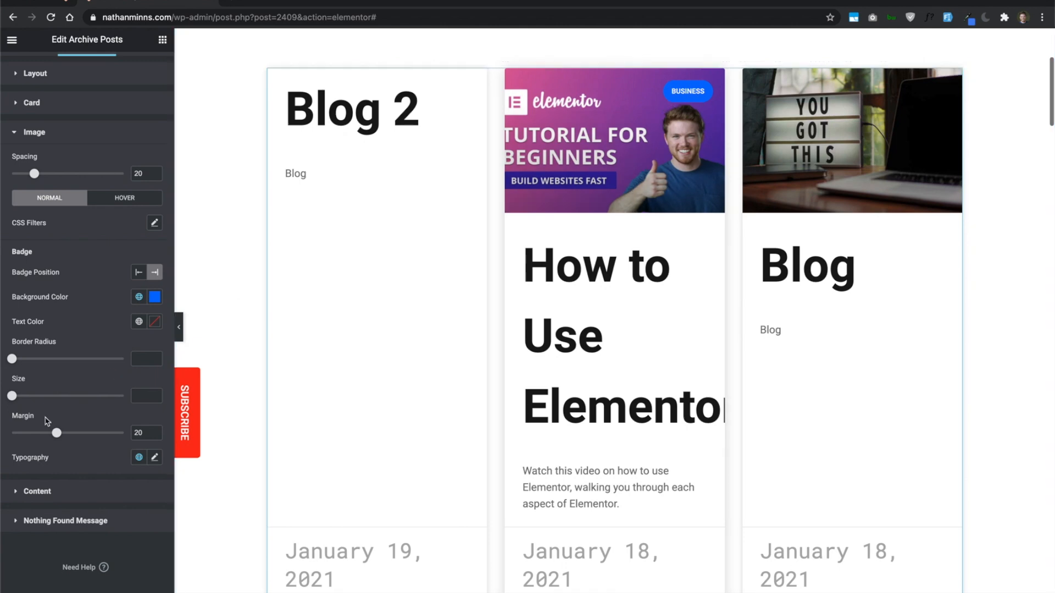
click(143, 462)
click(110, 357)
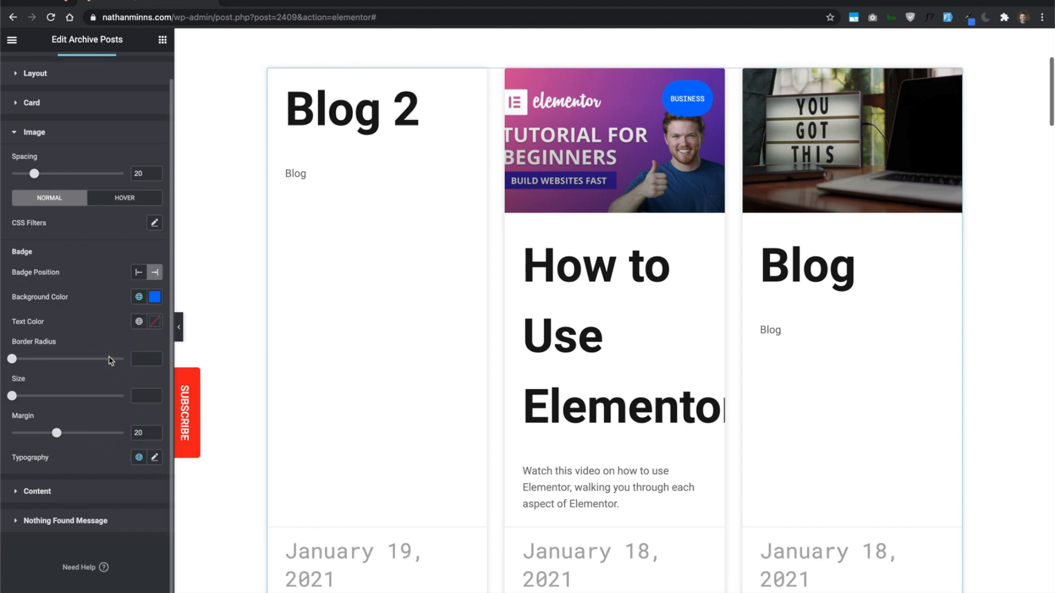
click(138, 457)
click(116, 401)
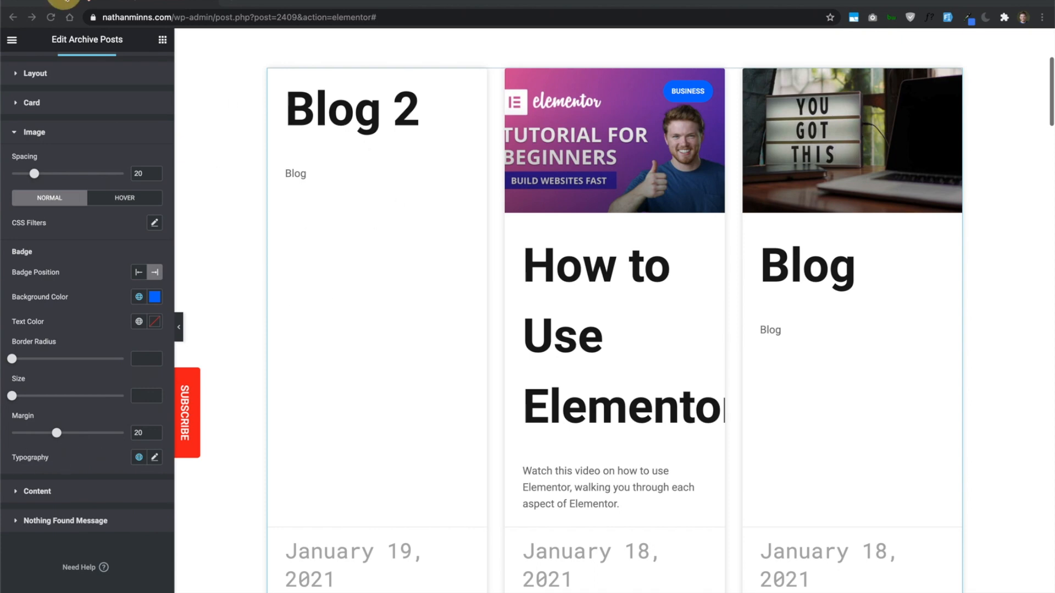
Set the post cards' title typography to the Small Header global font.
click(63, 3)
click(124, 7)
click(85, 494)
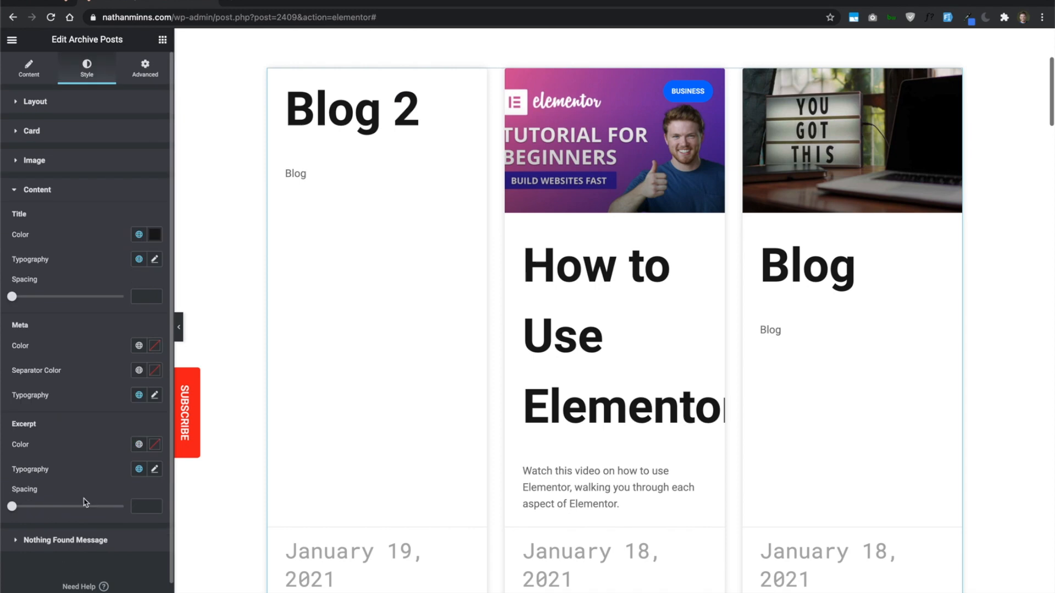
scroll(53, 236, down, 1)
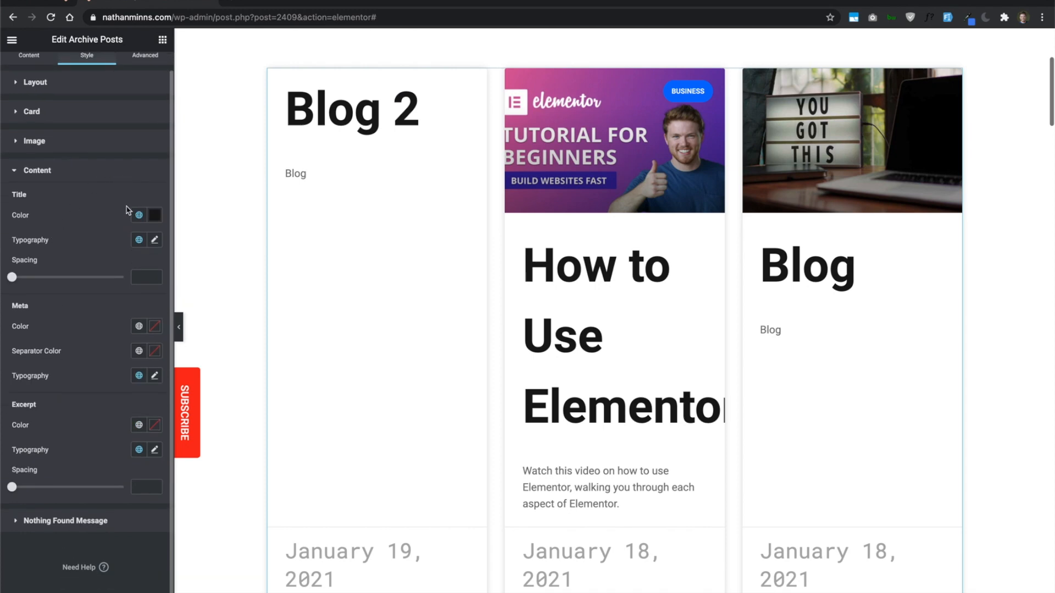
click(139, 239)
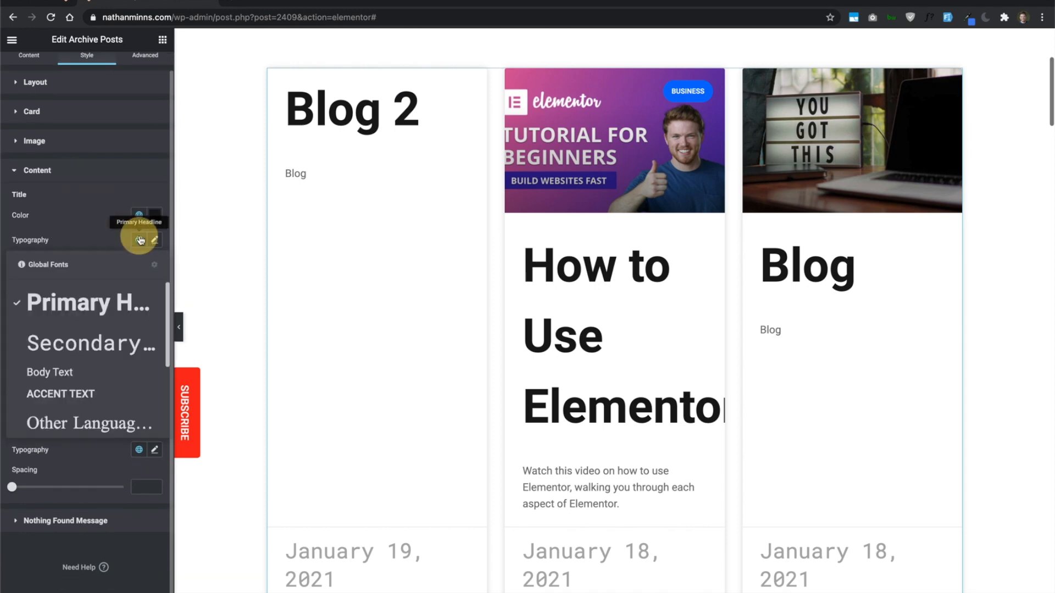
scroll(104, 341, down, 3)
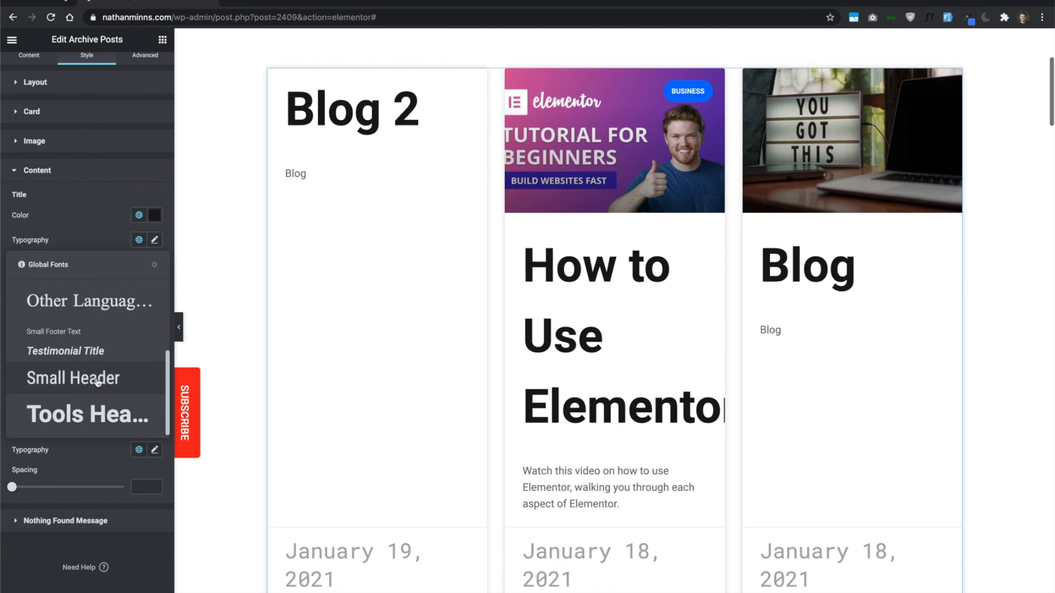
click(97, 379)
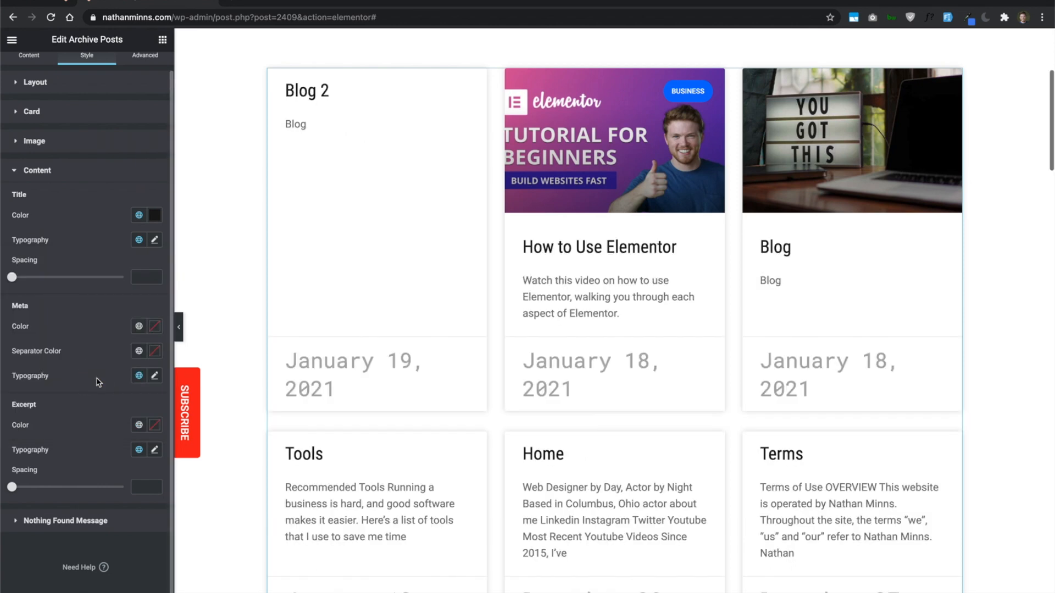
Set both the meta text color and the meta separator color of the post cards to the global #181818.
click(139, 327)
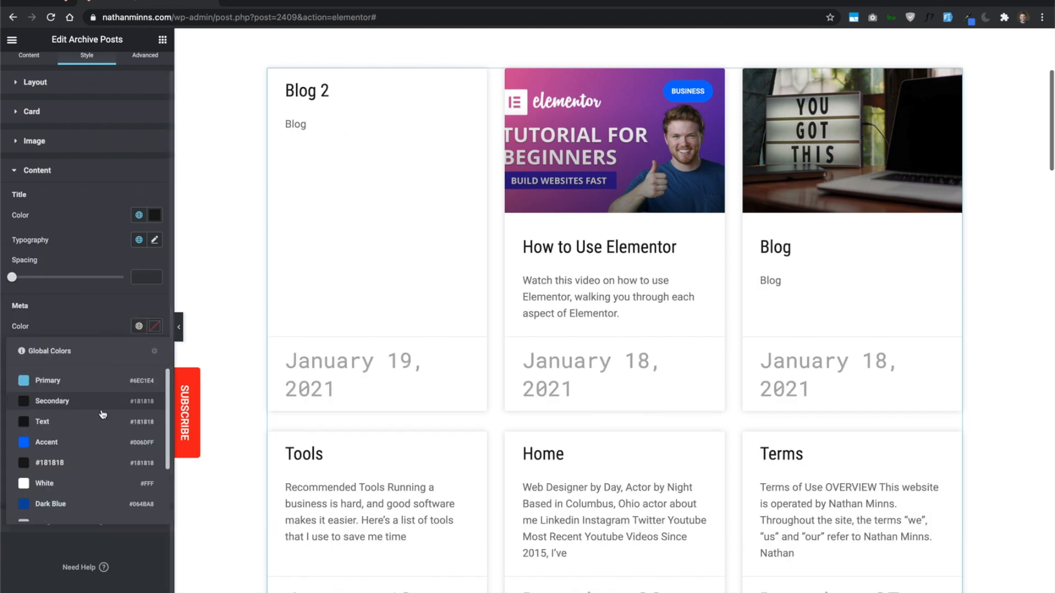
click(98, 463)
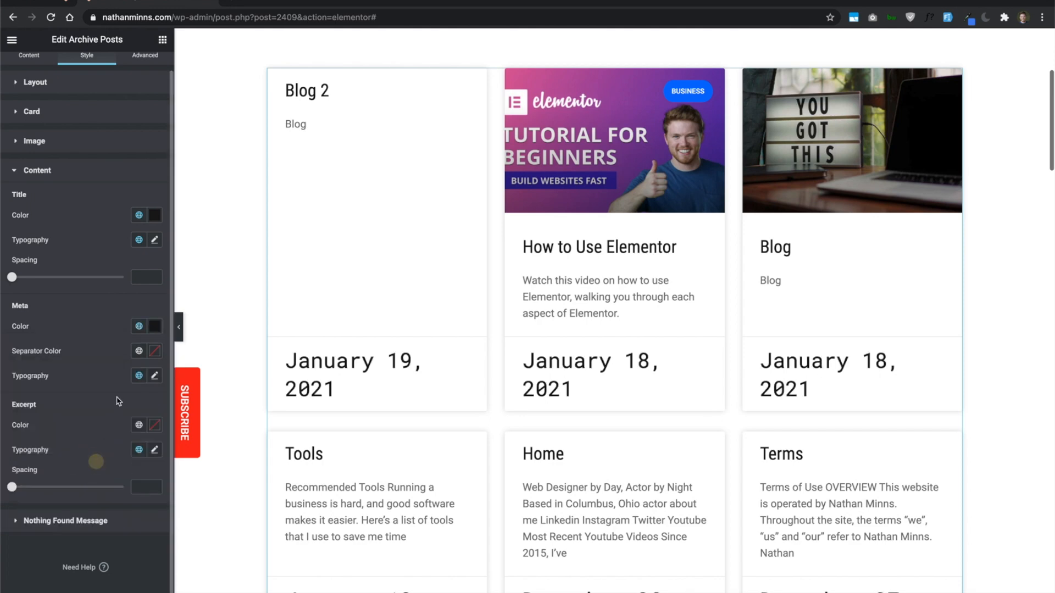
click(139, 353)
click(97, 487)
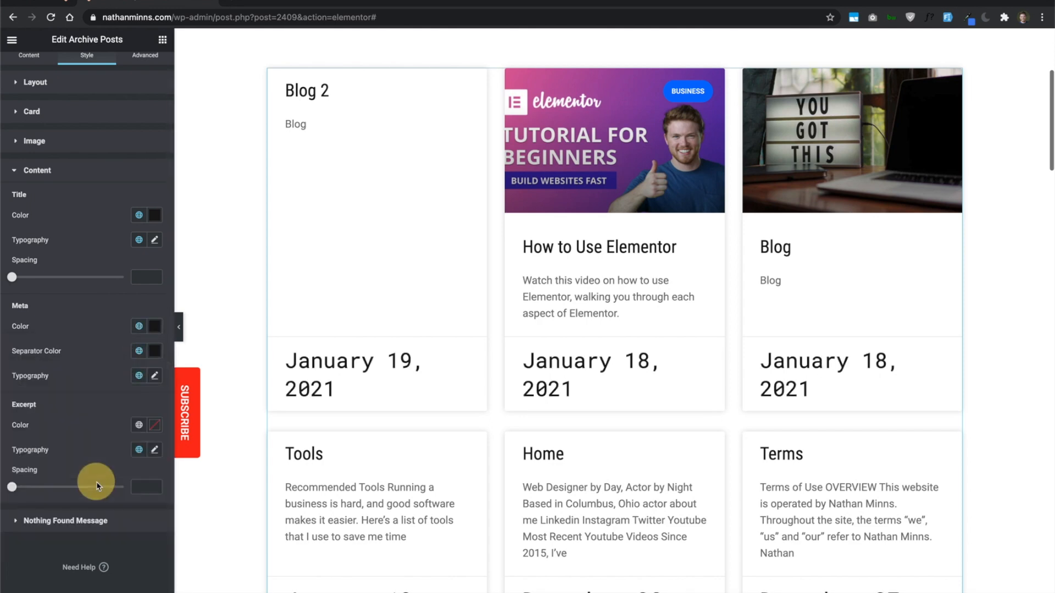
Set the meta typography of the post cards to the Small Footer Text global font.
click(139, 381)
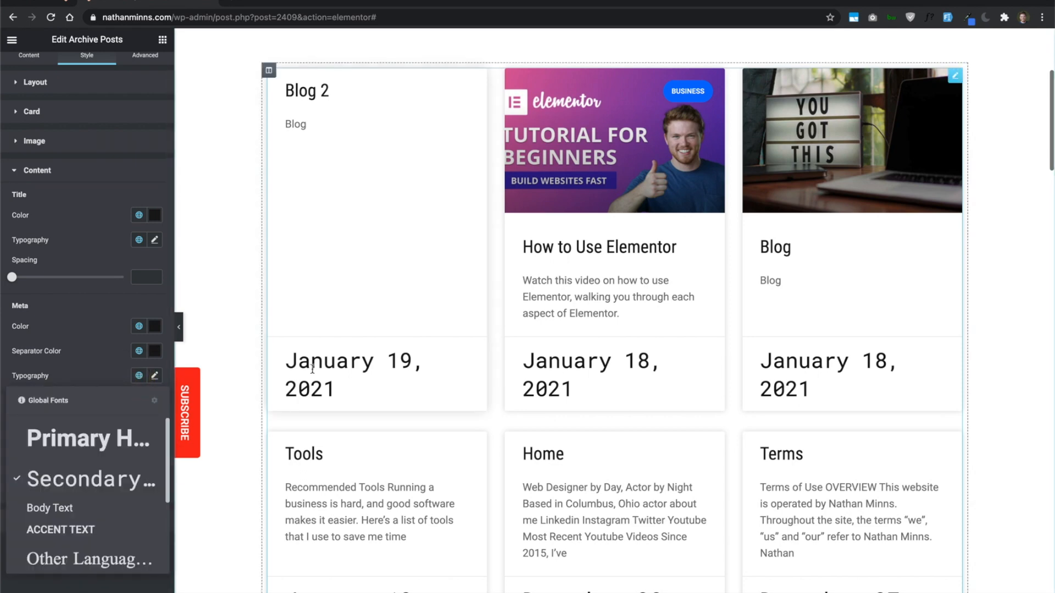
scroll(97, 476, down, 5)
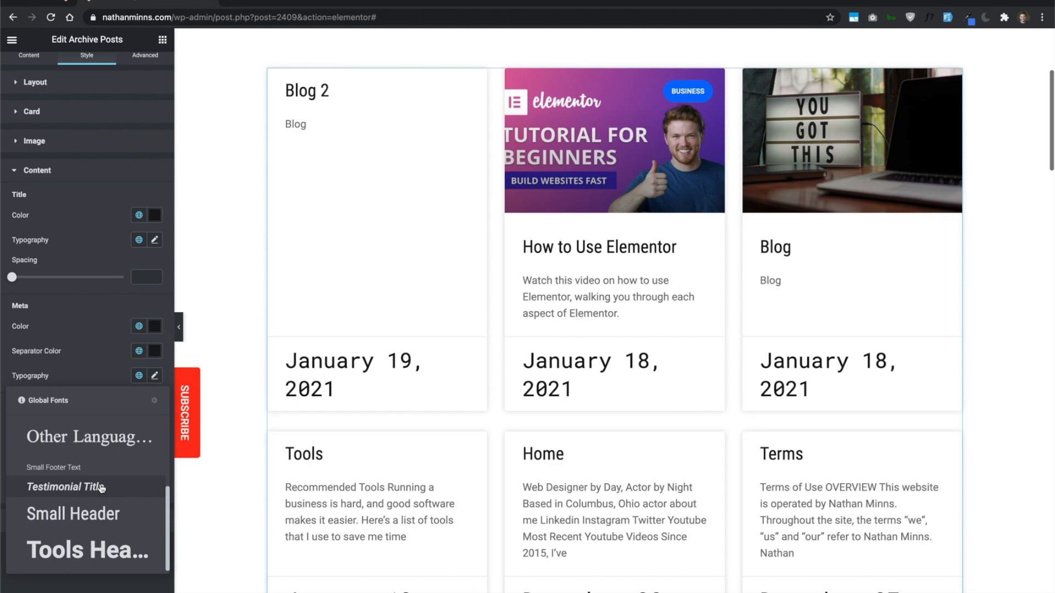
click(65, 468)
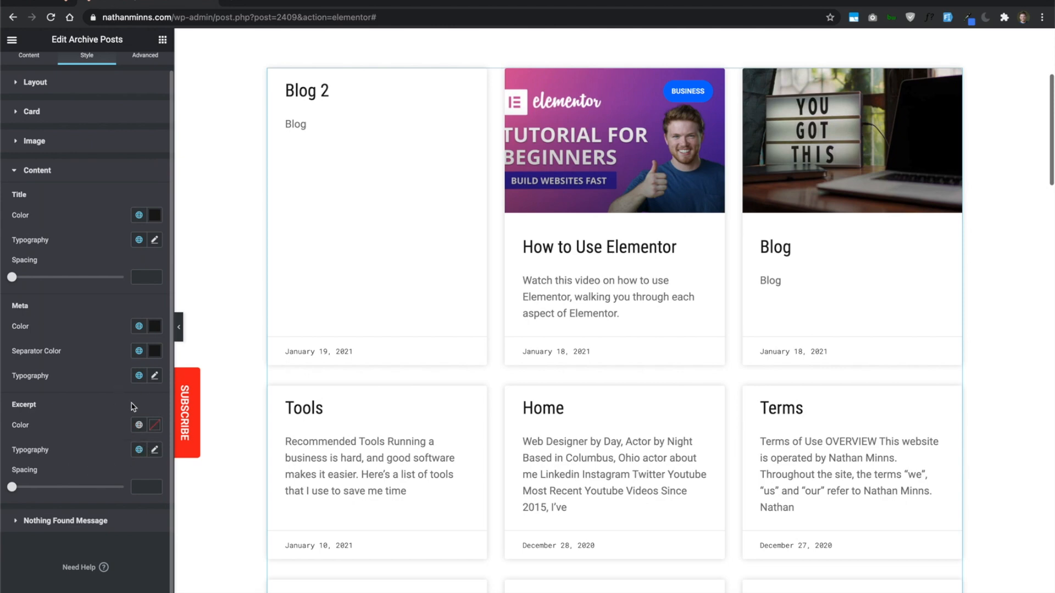
Check the custom typography settings of the meta text, and reapply the Small Footer Text global font.
click(155, 376)
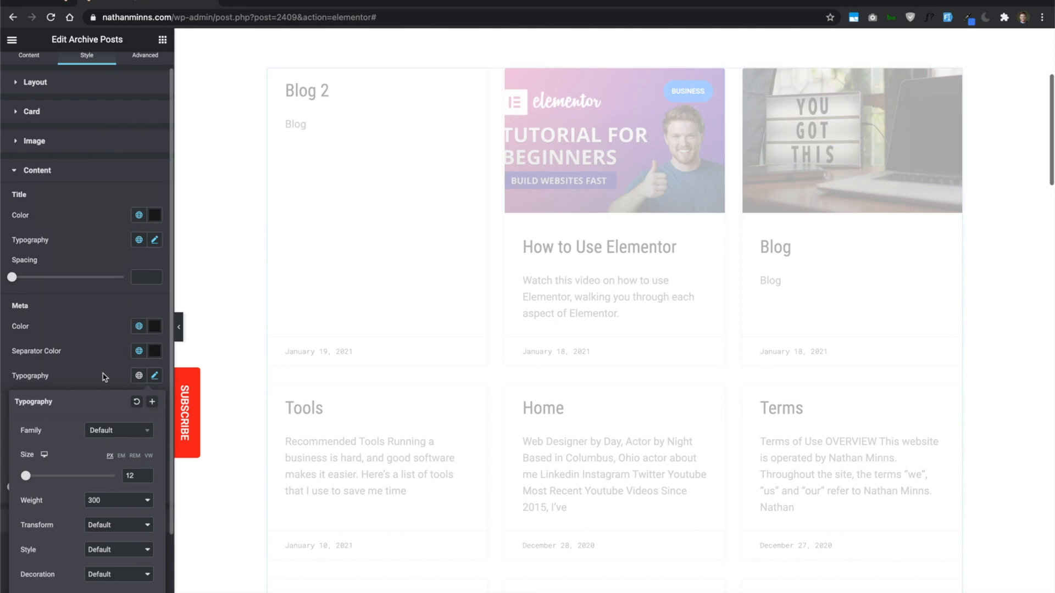
scroll(105, 378, down, 1)
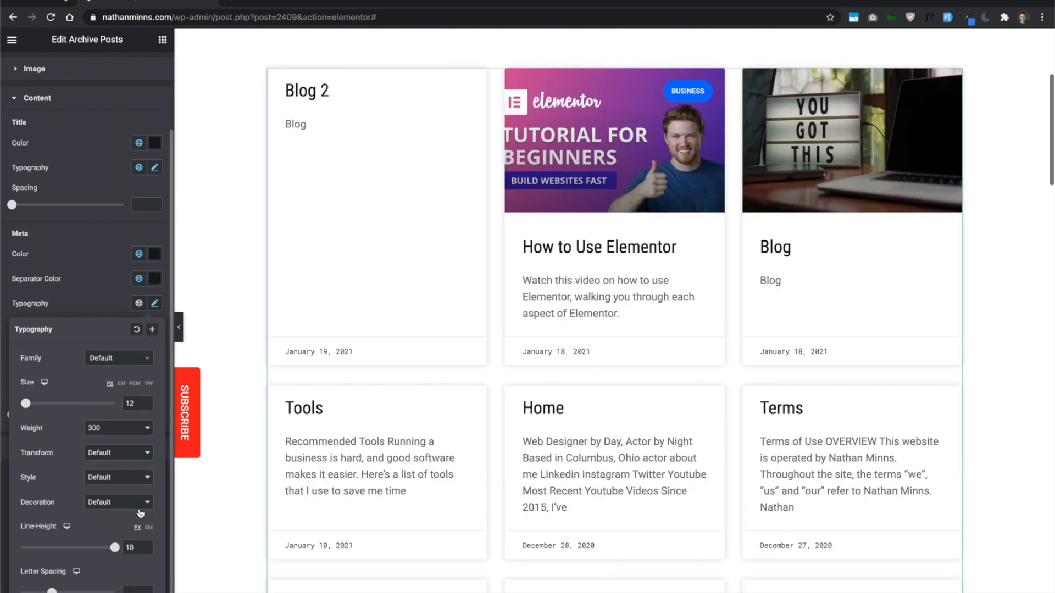
scroll(140, 514, down, 1)
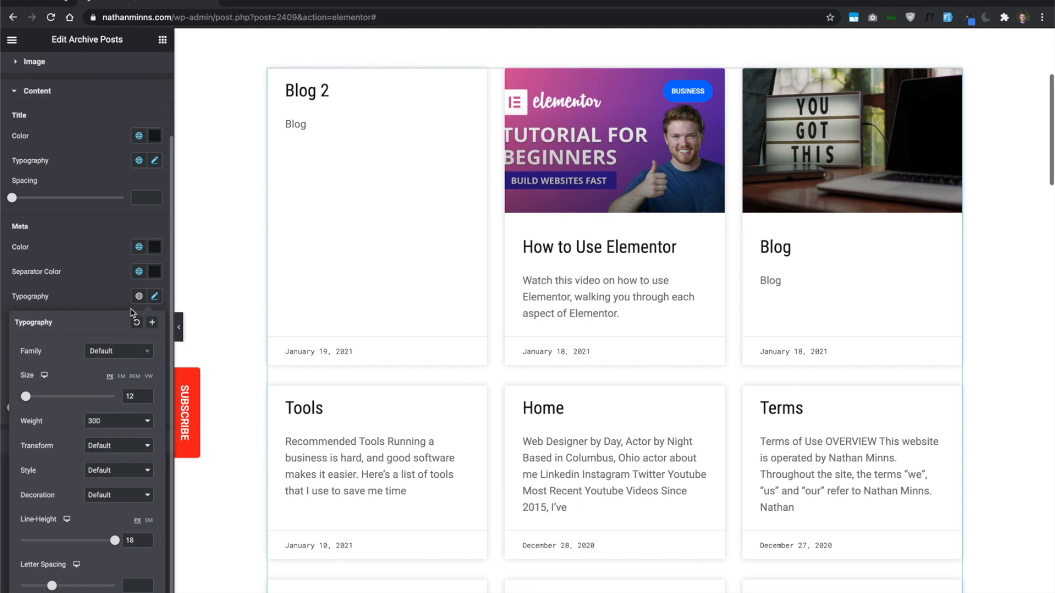
click(139, 297)
scroll(96, 417, down, 3)
click(97, 389)
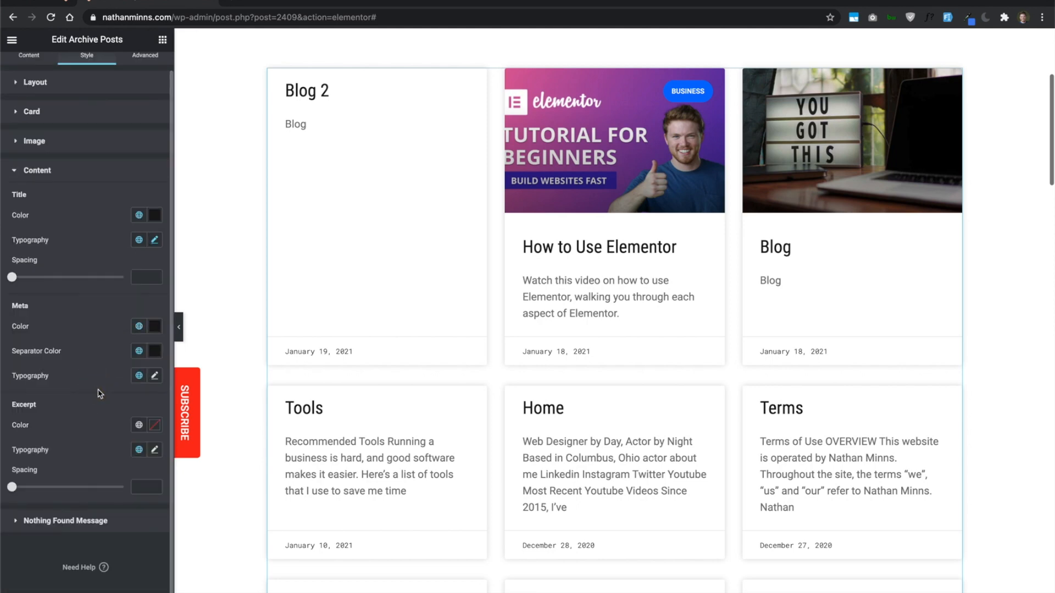
Set the excerpt color of the post cards to the global #181818 and open the Nothing Found Message settings.
click(139, 424)
click(93, 515)
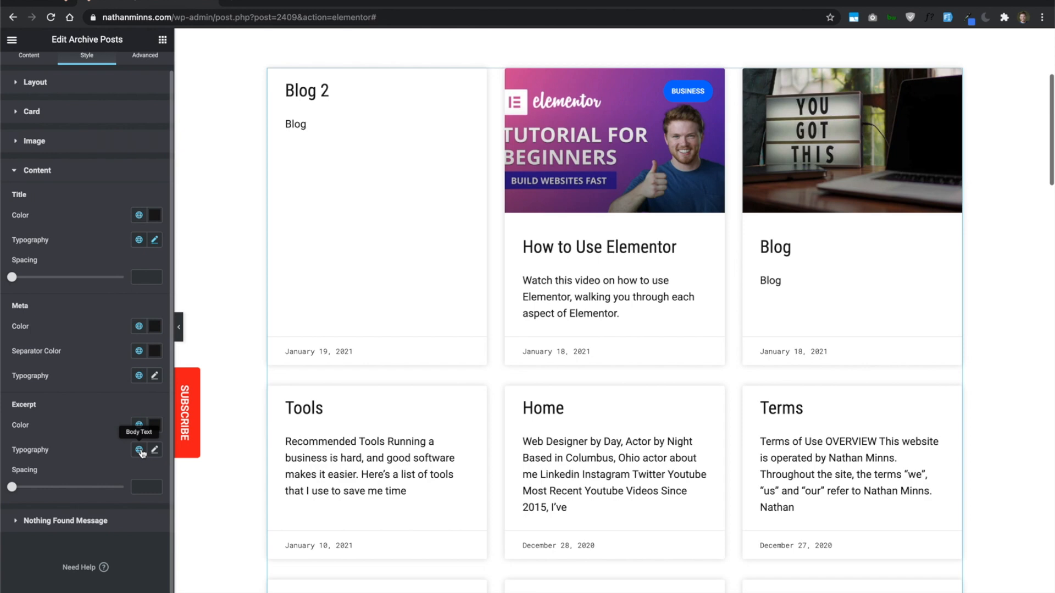
click(65, 520)
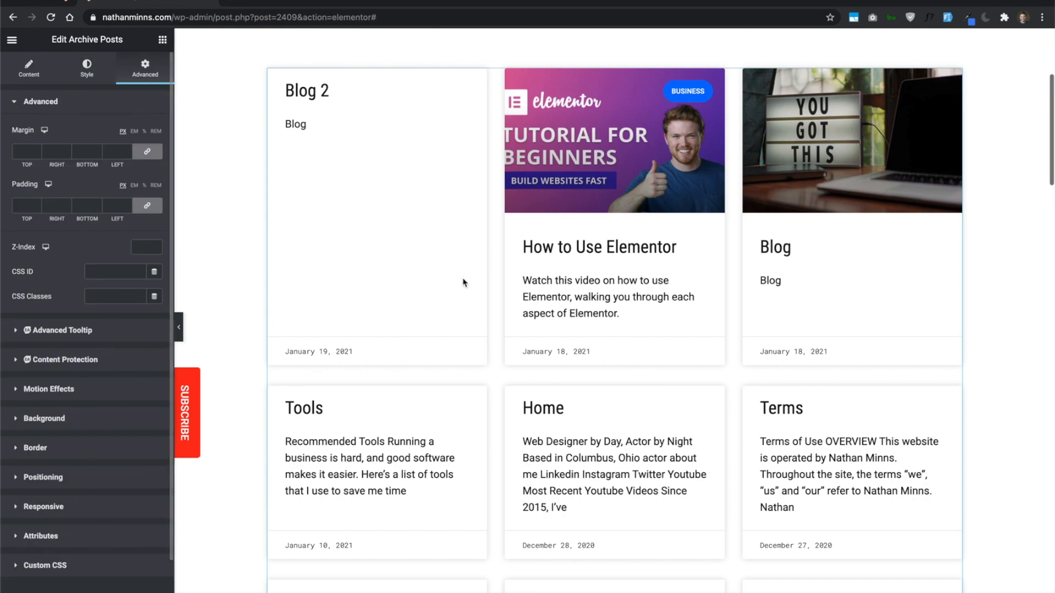
In the tablet preview, set the top and bottom padding of the Archive Posts section to 80 px.
scroll(447, 311, up, 3)
scroll(448, 308, up, 2)
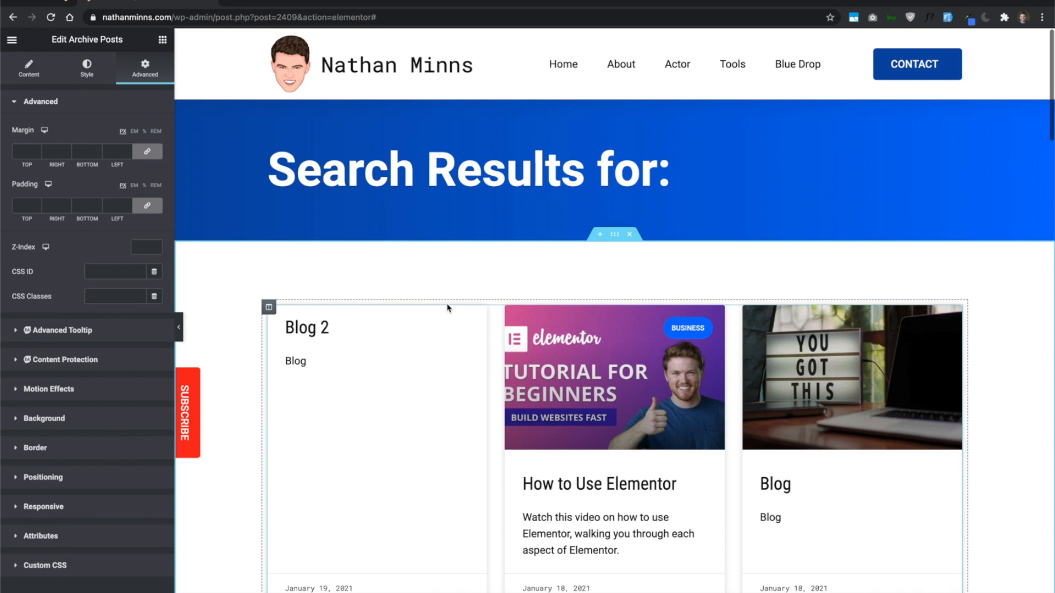
click(74, 592)
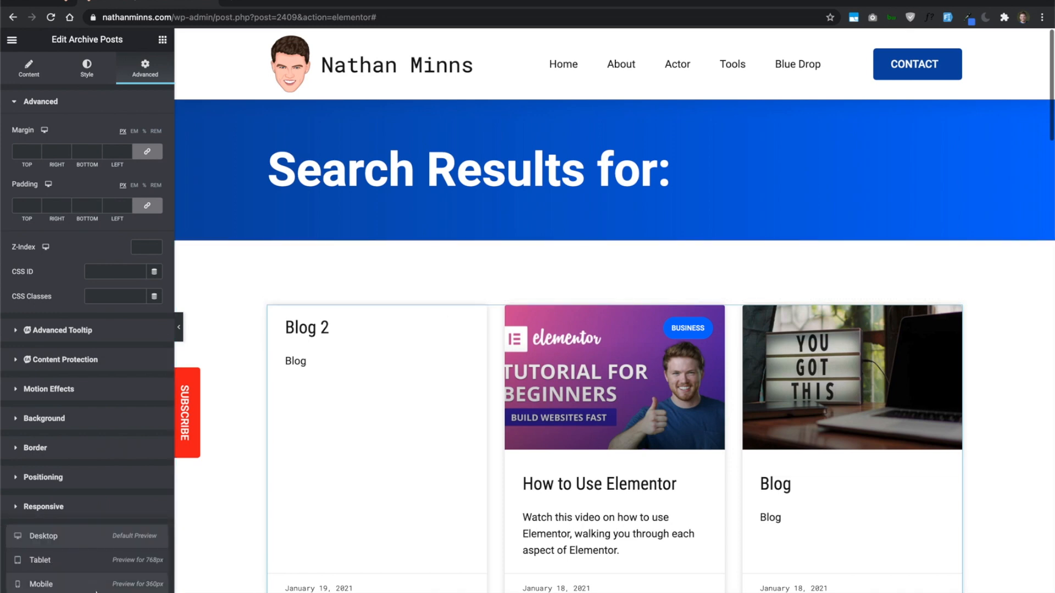
click(70, 559)
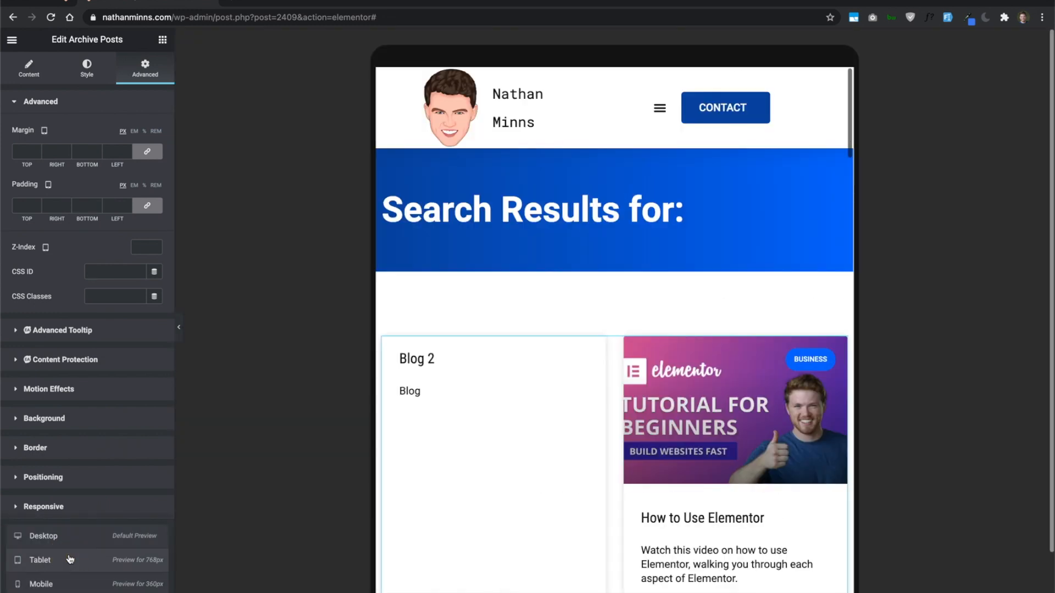
scroll(568, 383, down, 1)
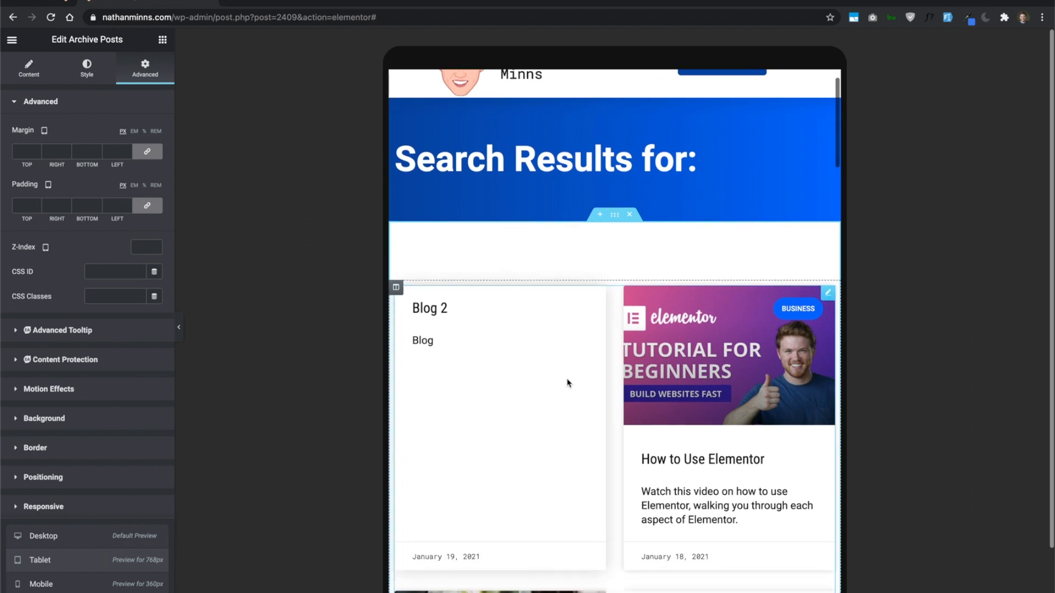
click(29, 69)
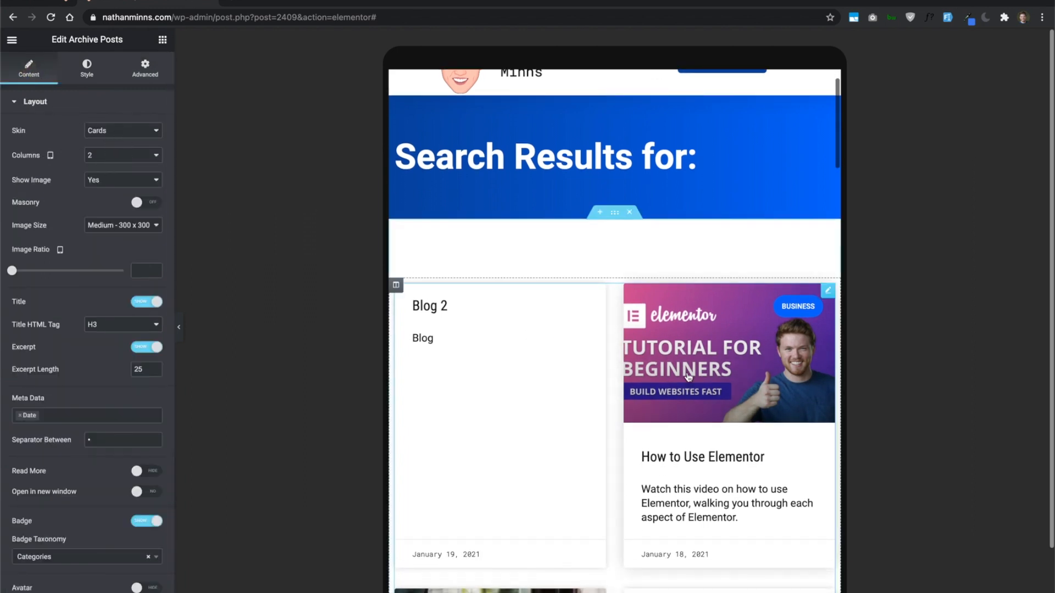
click(615, 211)
click(17, 206)
text(80)
click(81, 206)
text(80)
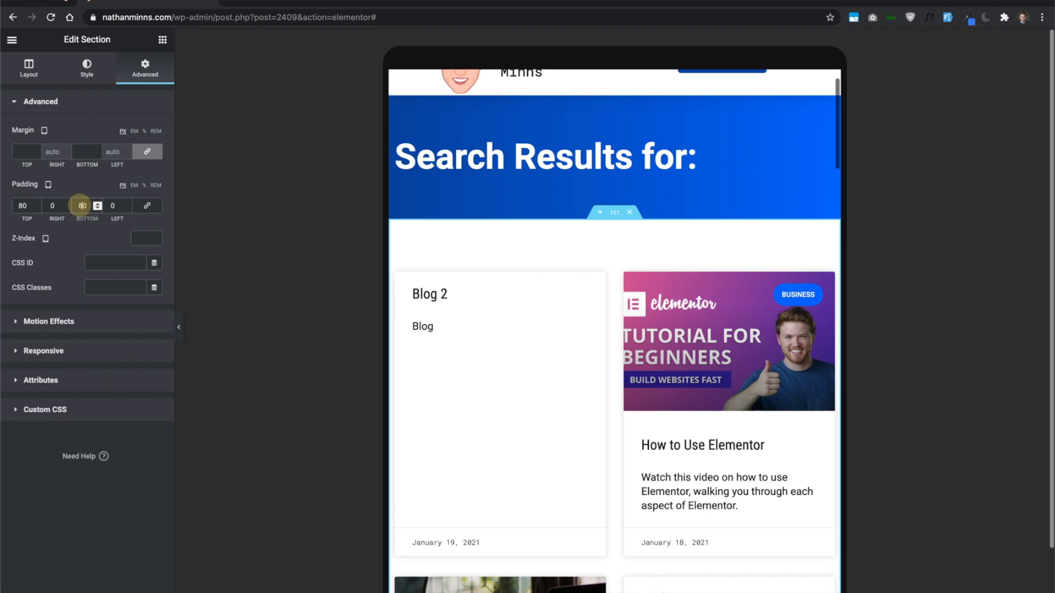
In the mobile preview, unlink the Archive Posts section's padding and set its top and bottom values to 60 px.
click(74, 581)
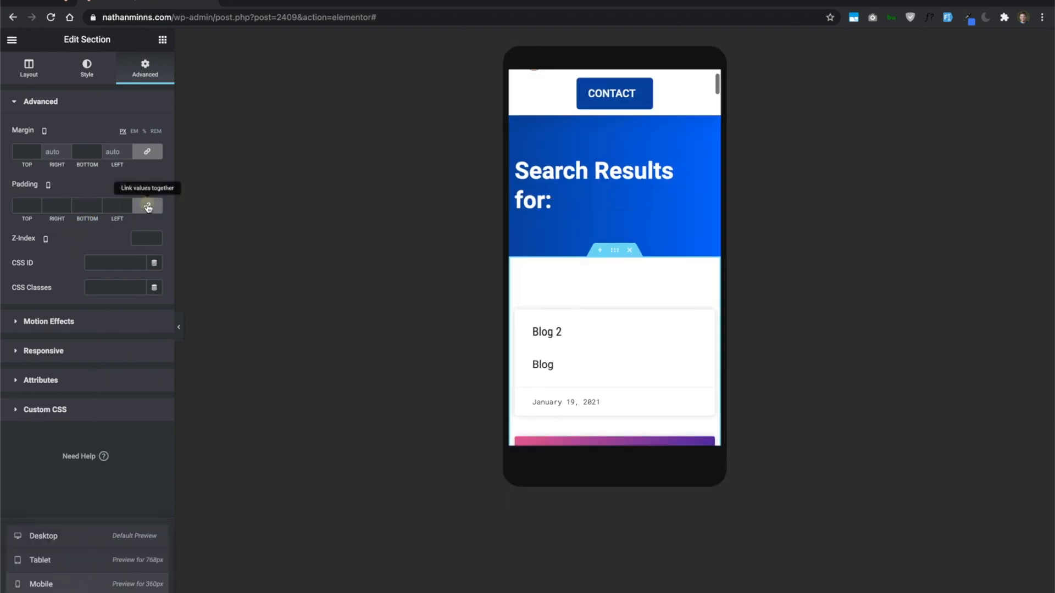
click(147, 206)
click(19, 207)
text(60)
click(79, 205)
text(6)
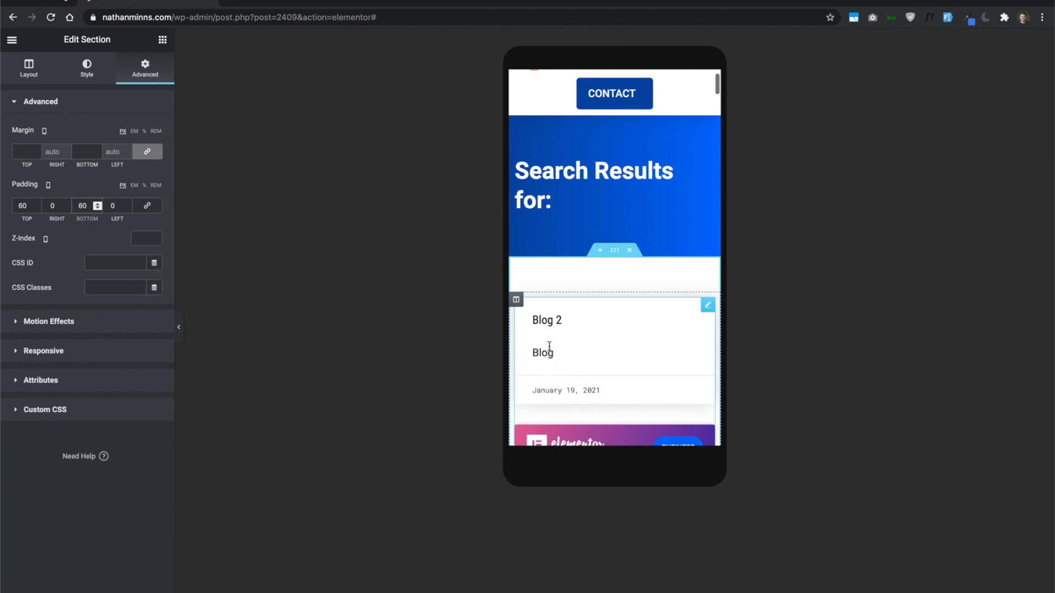
Review the stacked post cards and title banner in the mobile preview, and return to the desktop preview.
scroll(549, 349, down, 3)
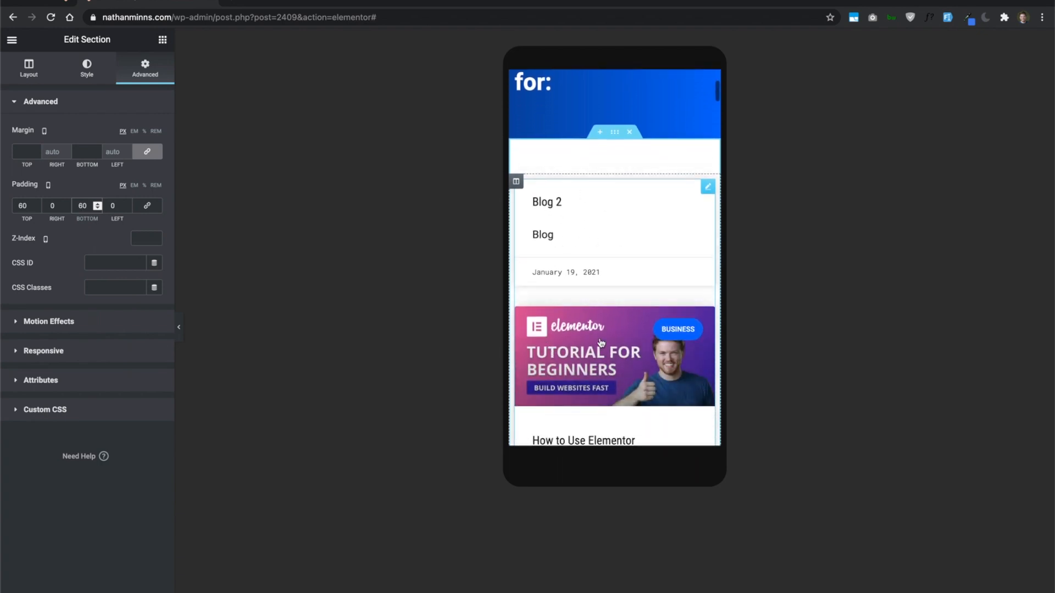
scroll(590, 242, down, 2)
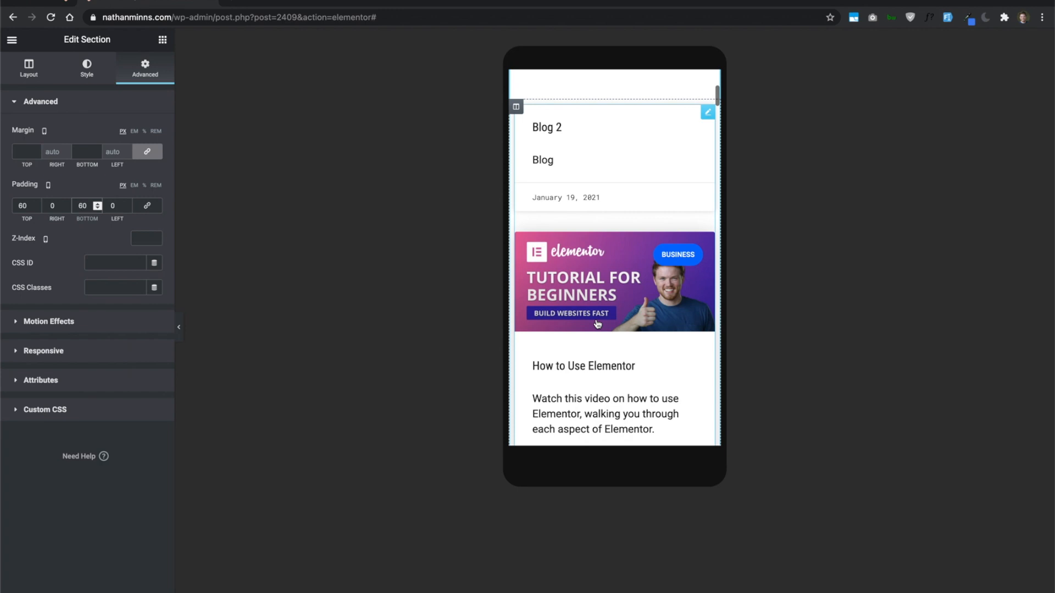
scroll(602, 198, down, 9)
scroll(603, 198, down, 9)
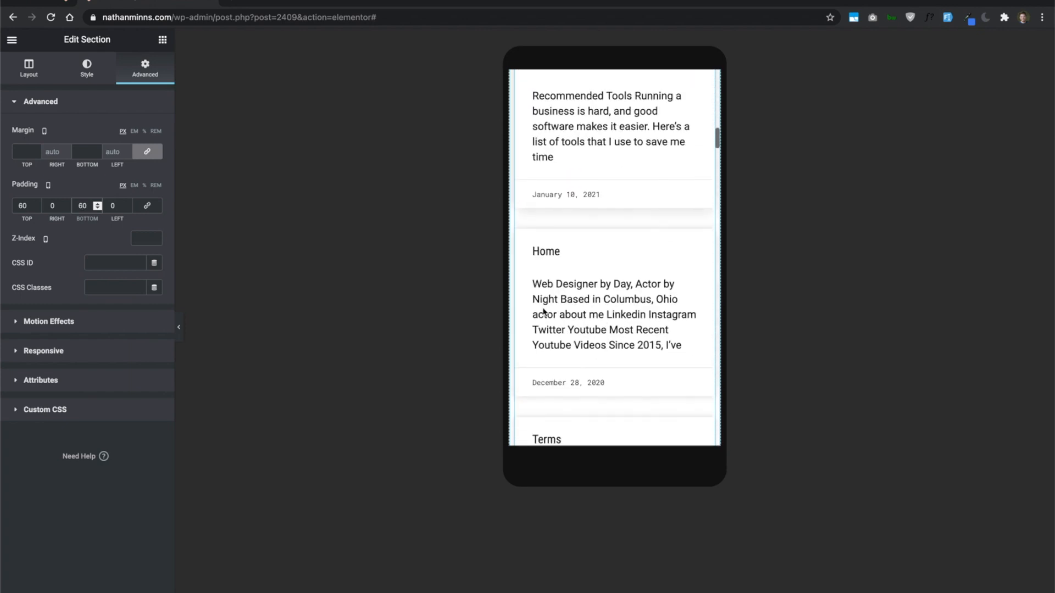
scroll(588, 330, up, 2)
scroll(566, 275, down, 5)
scroll(604, 307, up, 1)
scroll(604, 308, up, 20)
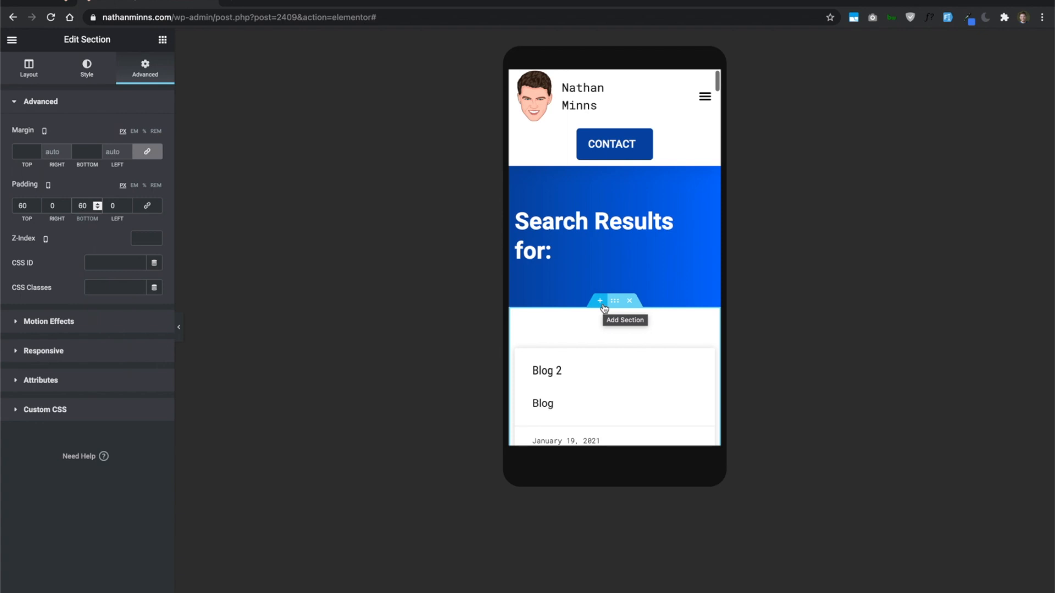
scroll(603, 308, down, 3)
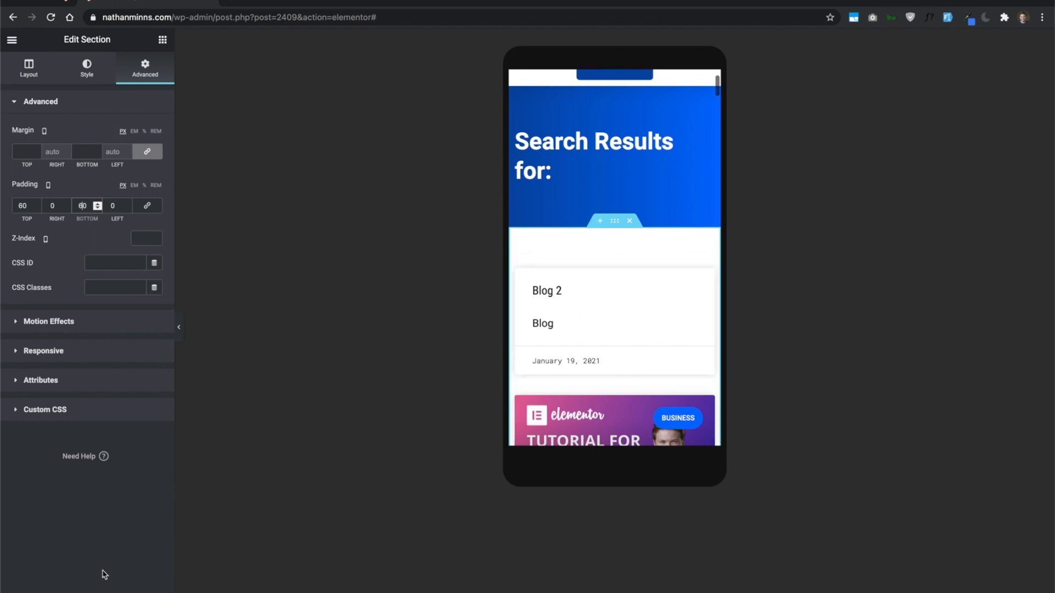
click(75, 588)
click(76, 542)
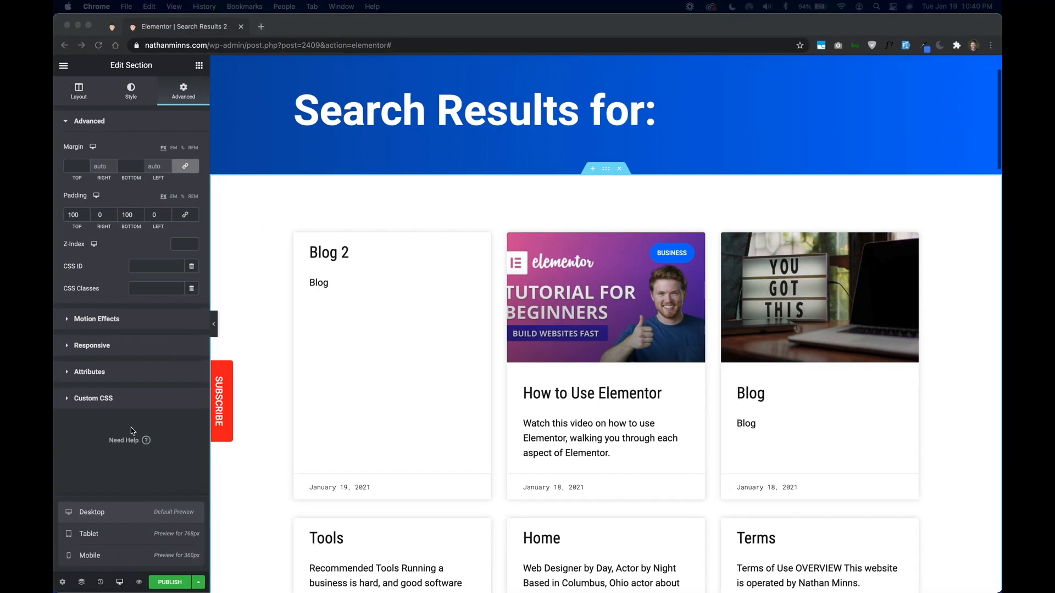
Open the new template's display conditions and add an Include condition for All Archives.
click(198, 582)
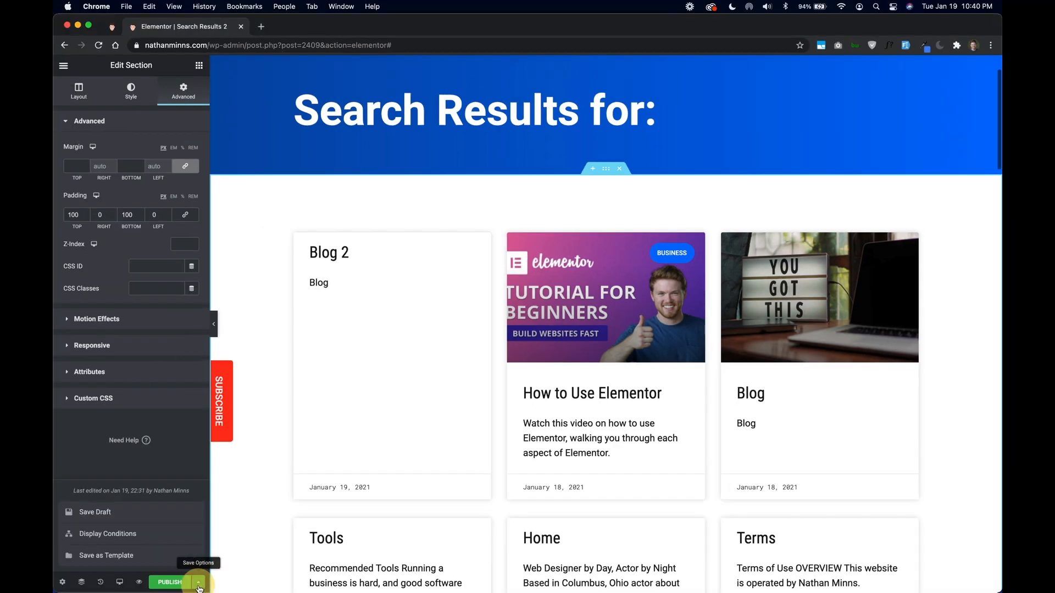
click(167, 535)
drag(167, 536, 179, 459)
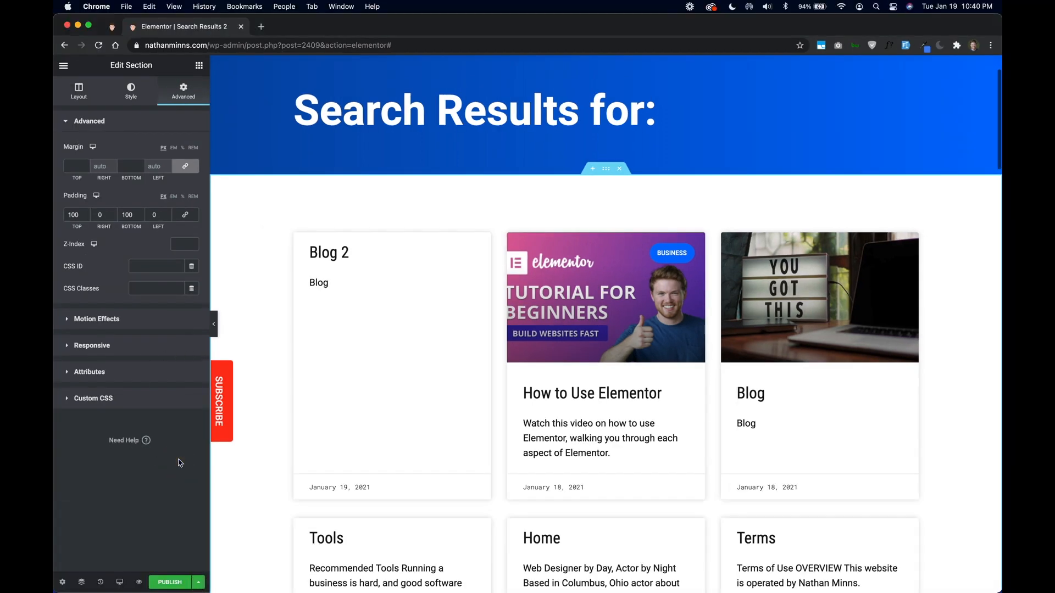
click(196, 583)
click(162, 542)
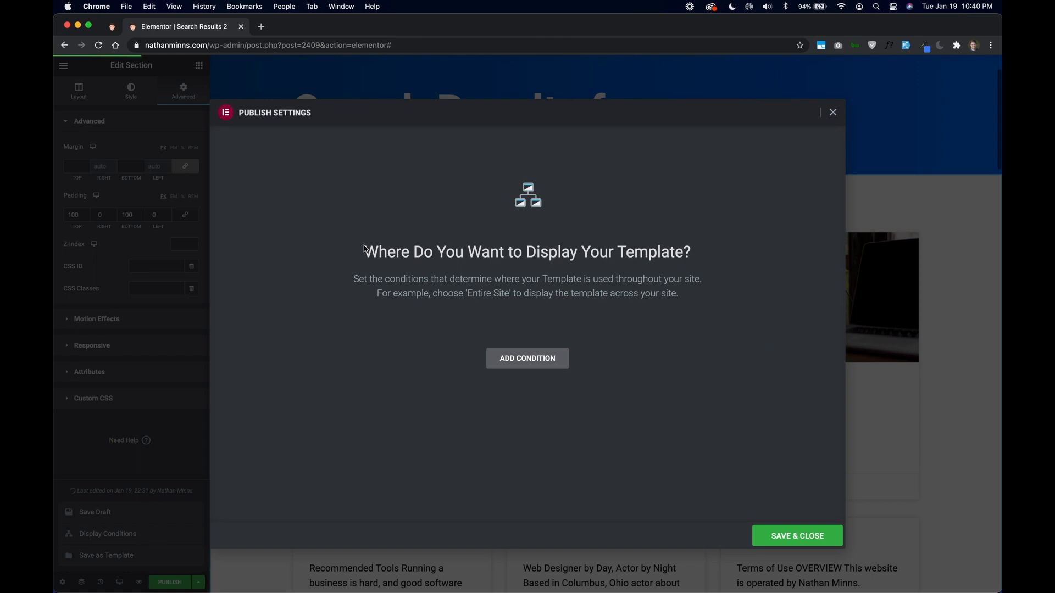
click(526, 358)
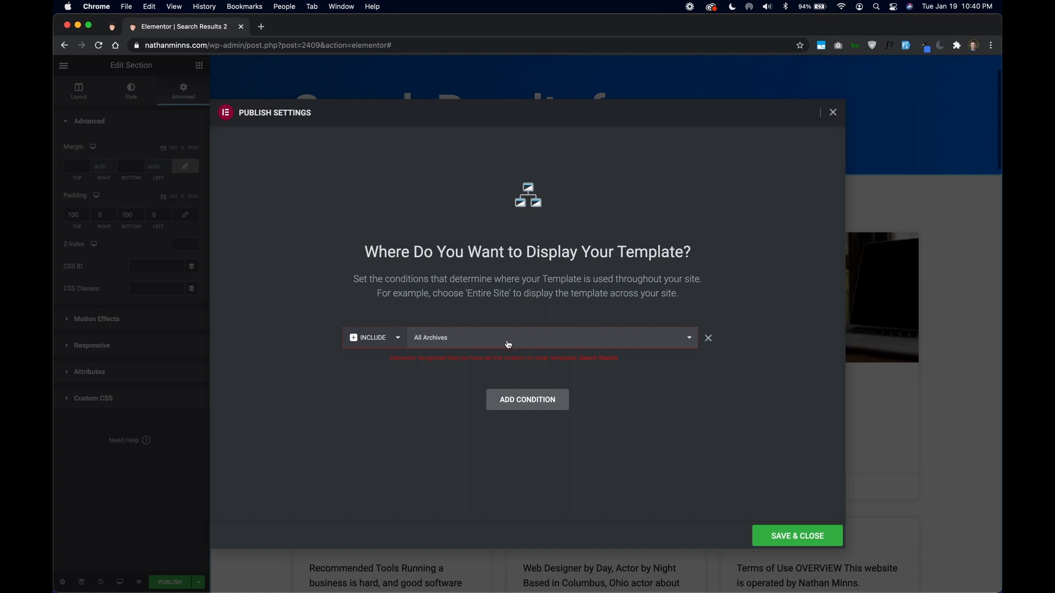
Bring up the display conditions of the existing Search Results template and save them with Include set to All Archives.
click(512, 394)
mouse_move(298, 28)
mouse_down()
mouse_move(248, 73)
mouse_move(299, 31)
mouse_up()
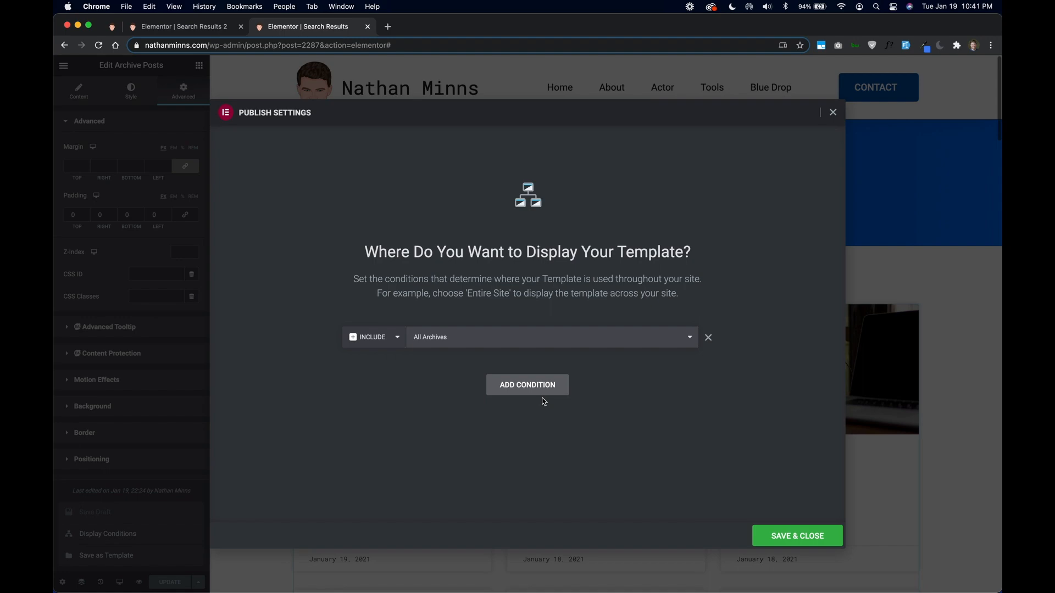
click(803, 536)
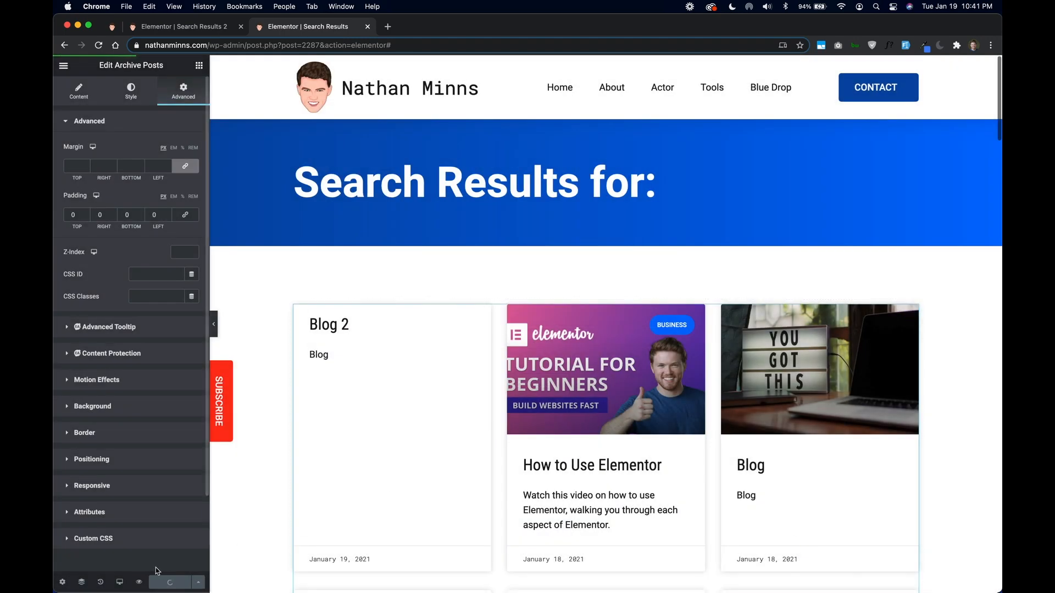
click(198, 582)
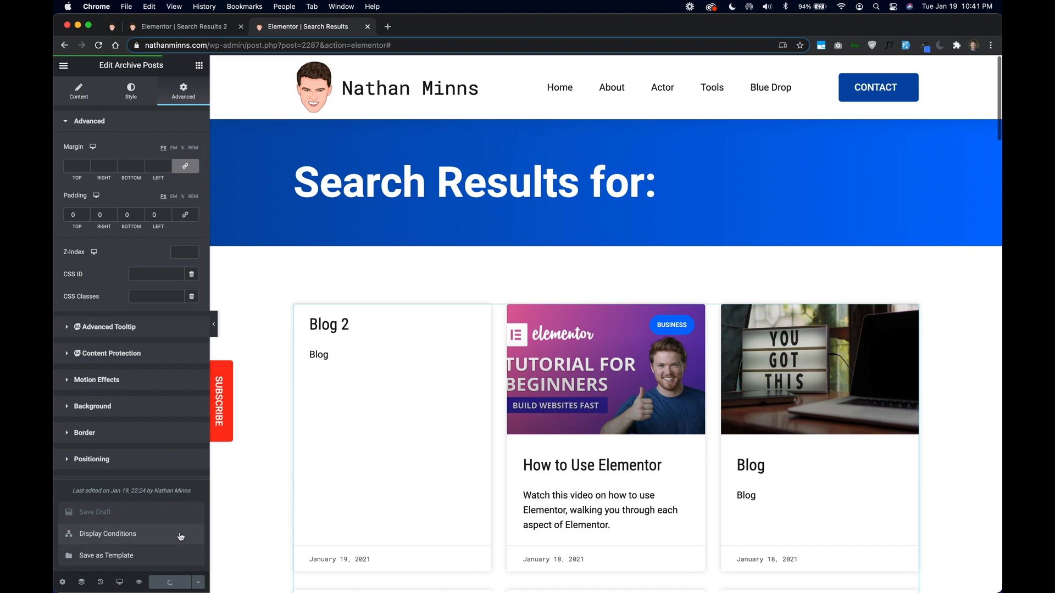
click(295, 31)
click(197, 28)
click(325, 28)
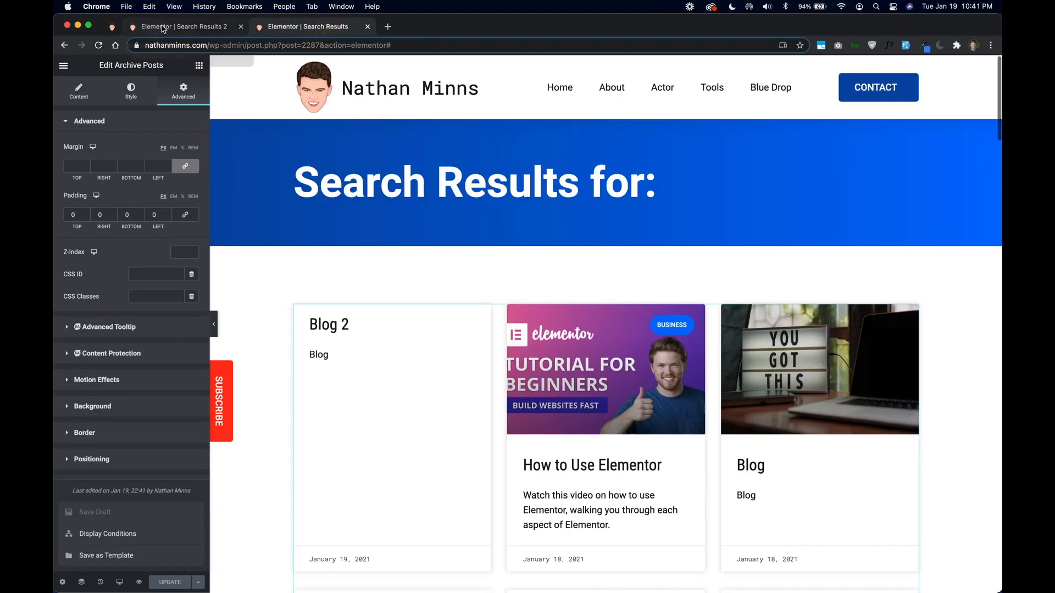
click(163, 28)
click(280, 28)
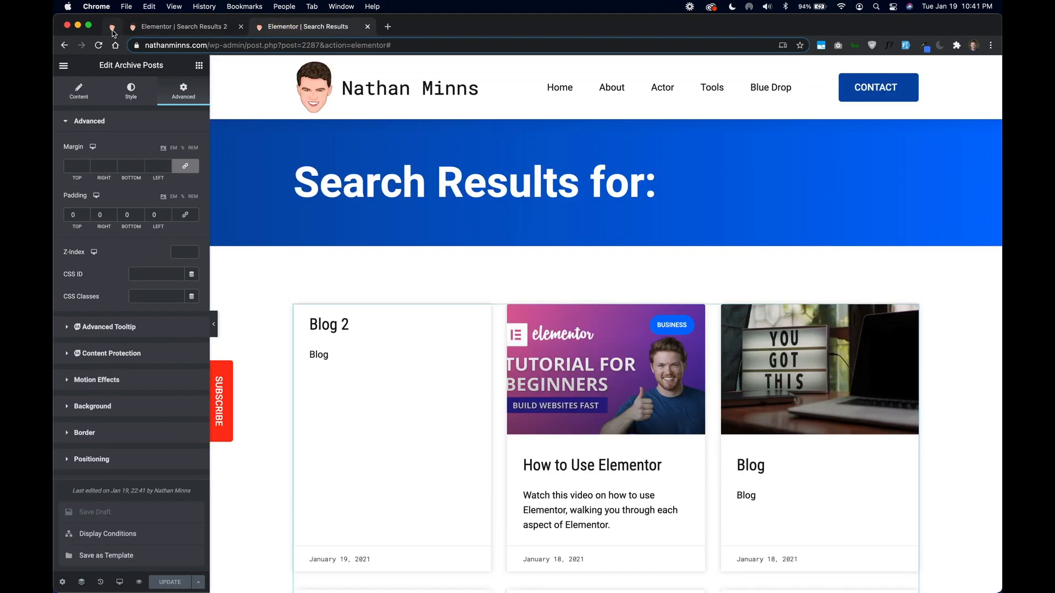
Examine the title banner and post cards on the live Acting category page and compare them with the Search Results template.
click(112, 29)
scroll(217, 235, up, 3)
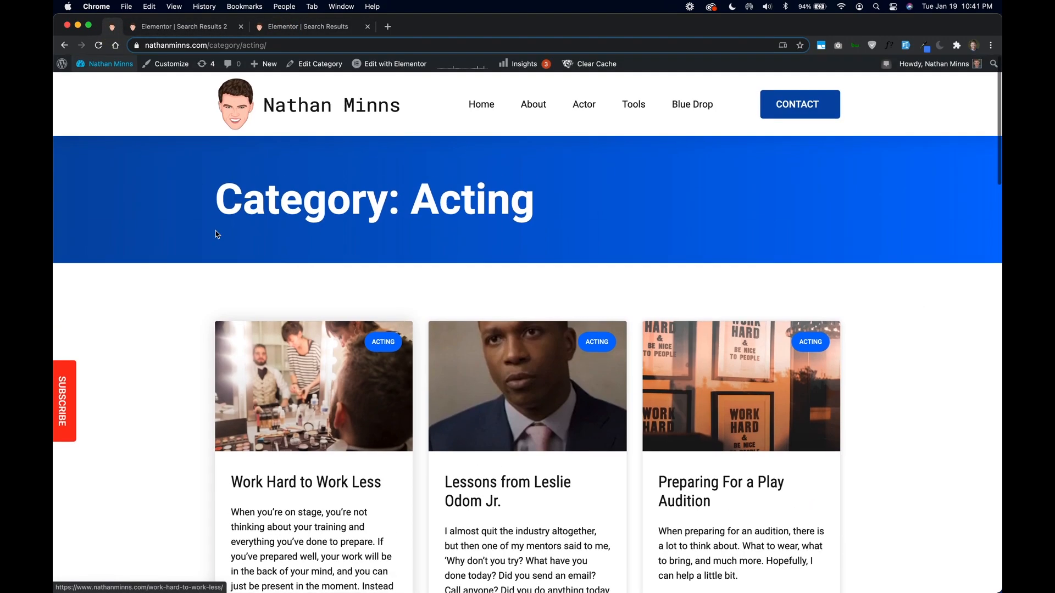
scroll(176, 365, down, 5)
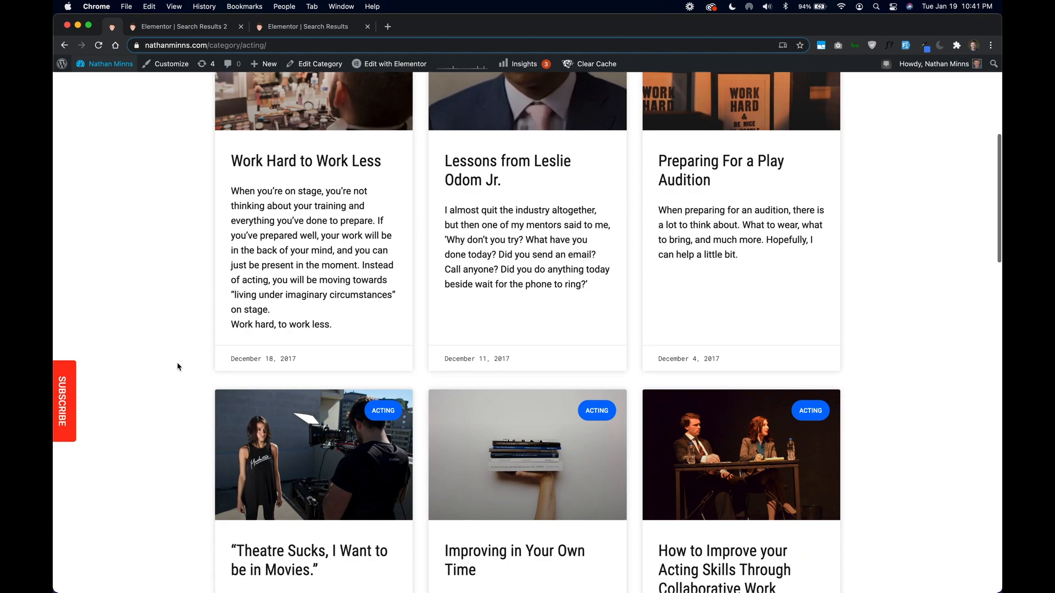
scroll(176, 365, down, 2)
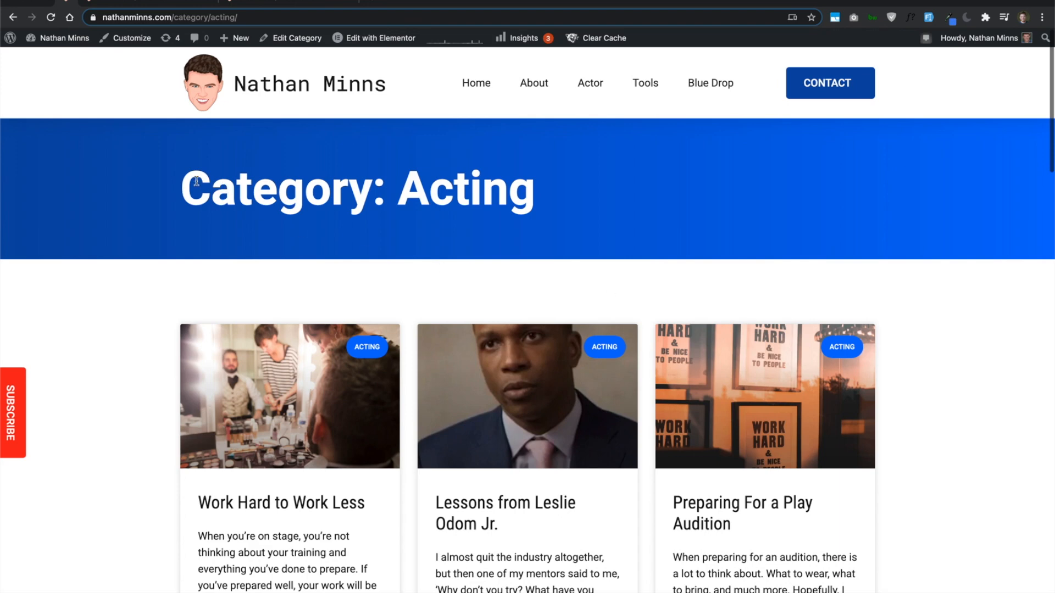
drag(183, 181, 362, 188)
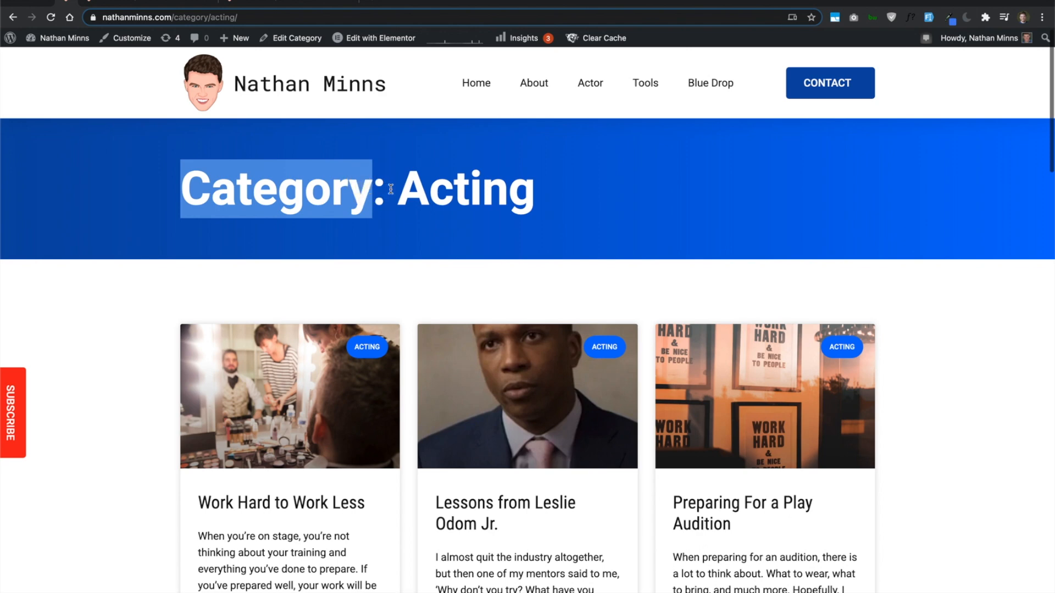
click(350, 188)
click(266, 3)
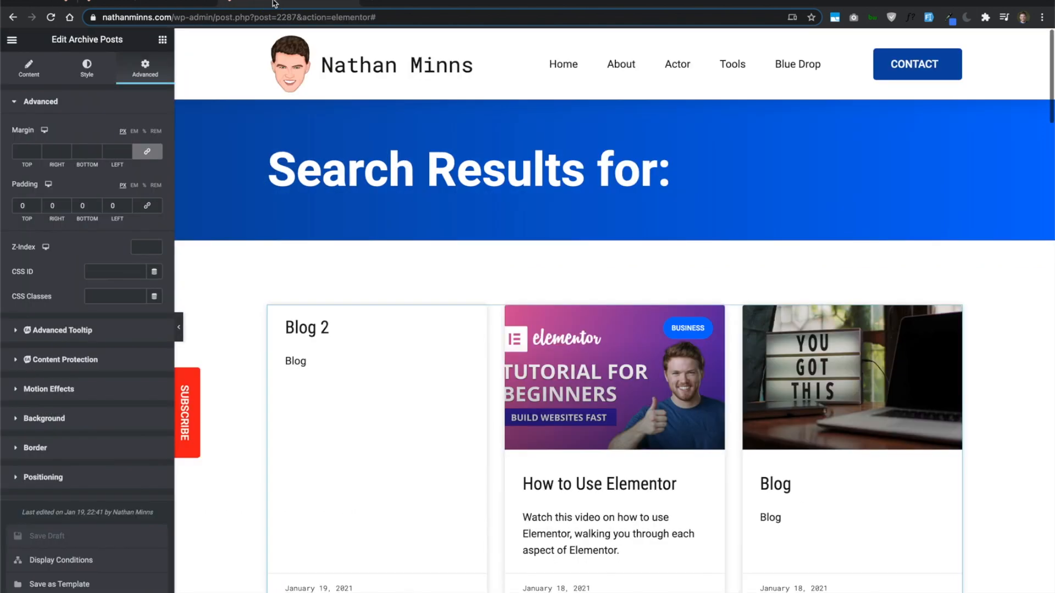
click(65, 5)
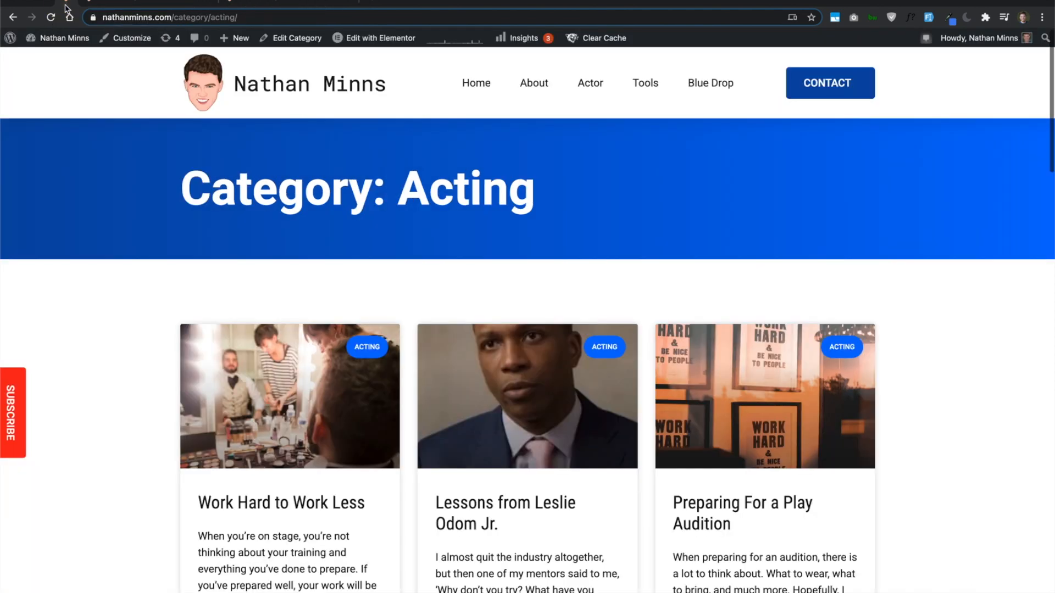